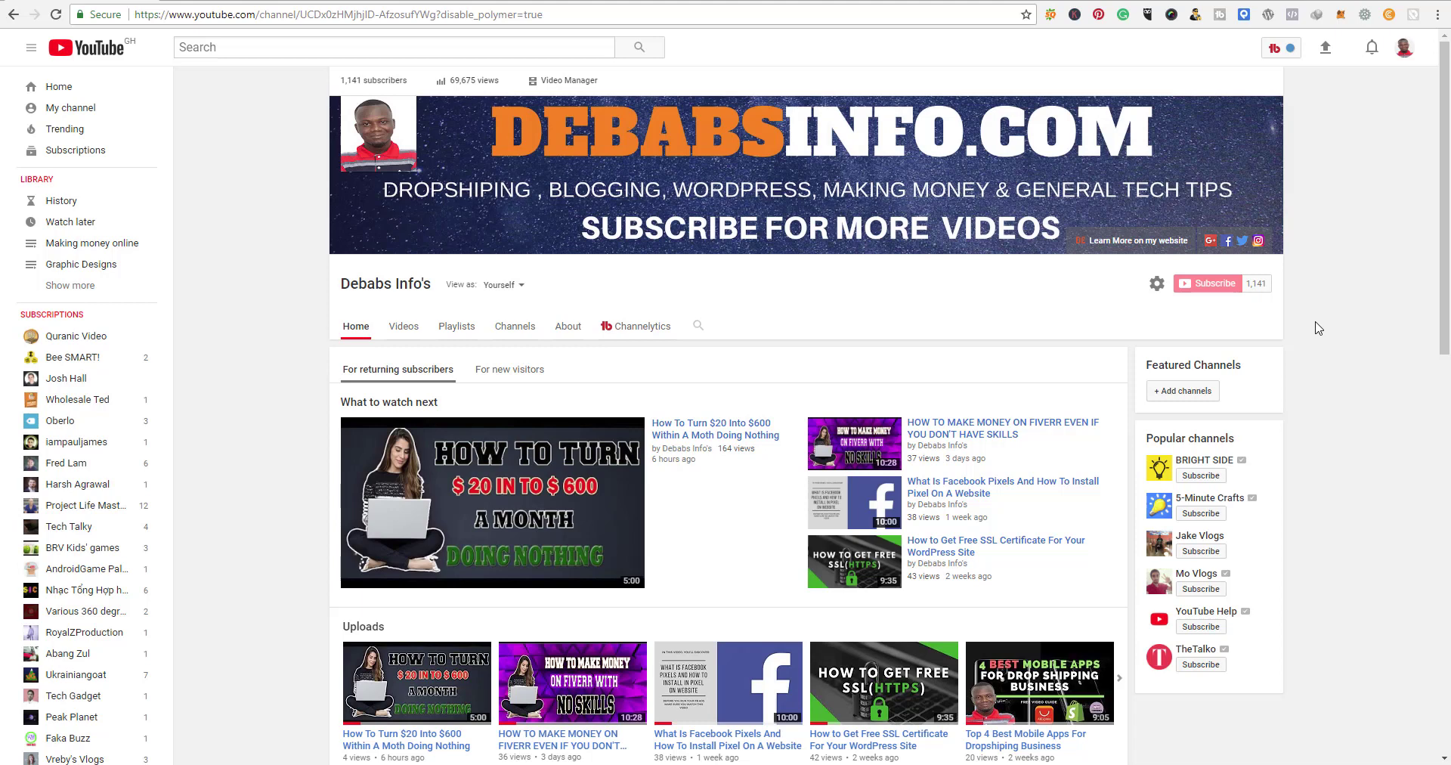
Switch to the Ryviu website and look over its homepage, including the add-ons section
{"action": "left_click", "coordinate": [247, 2]}
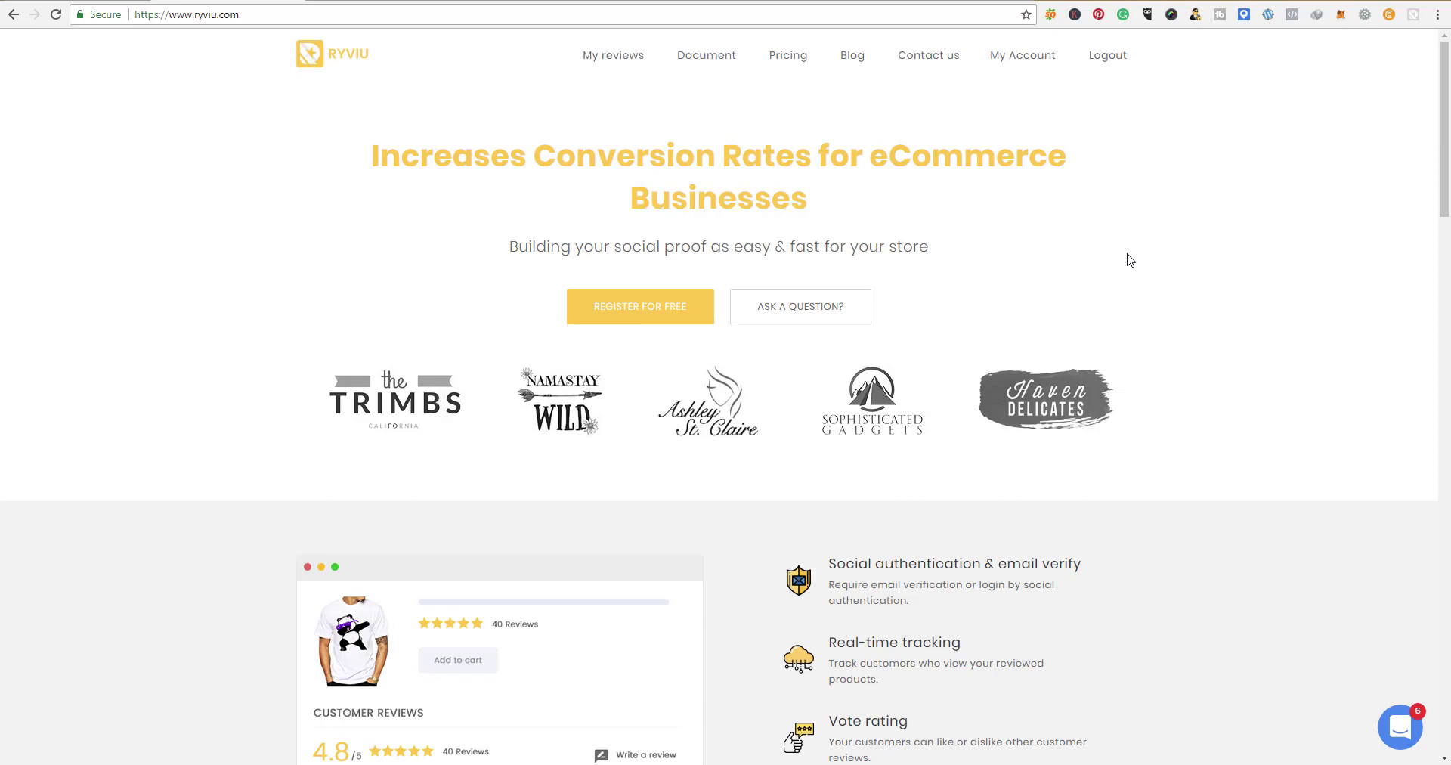
{"action": "scroll", "coordinate": [1176, 314], "scroll_direction": "down", "scroll_amount": 13}
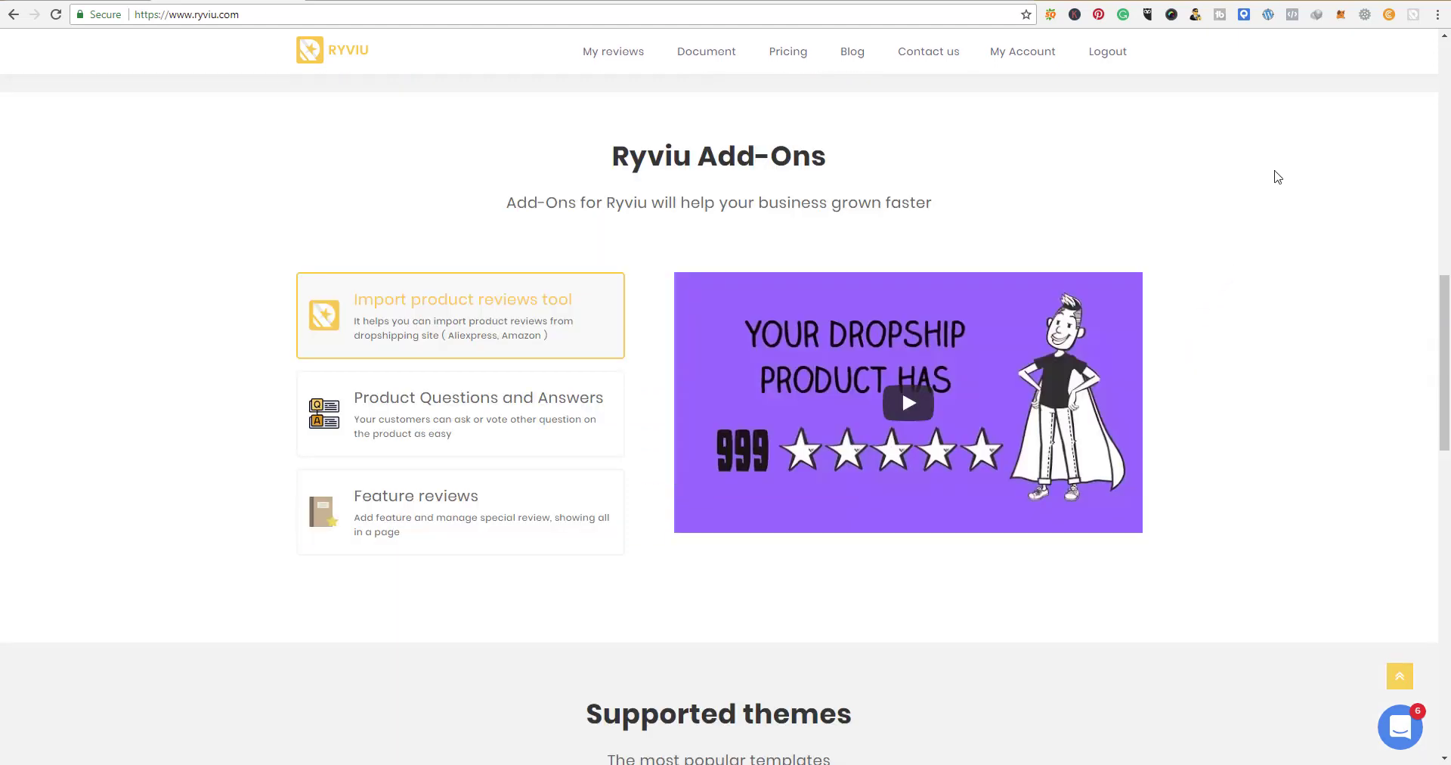
{"action": "scroll", "coordinate": [1181, 179], "scroll_direction": "up", "scroll_amount": 13}
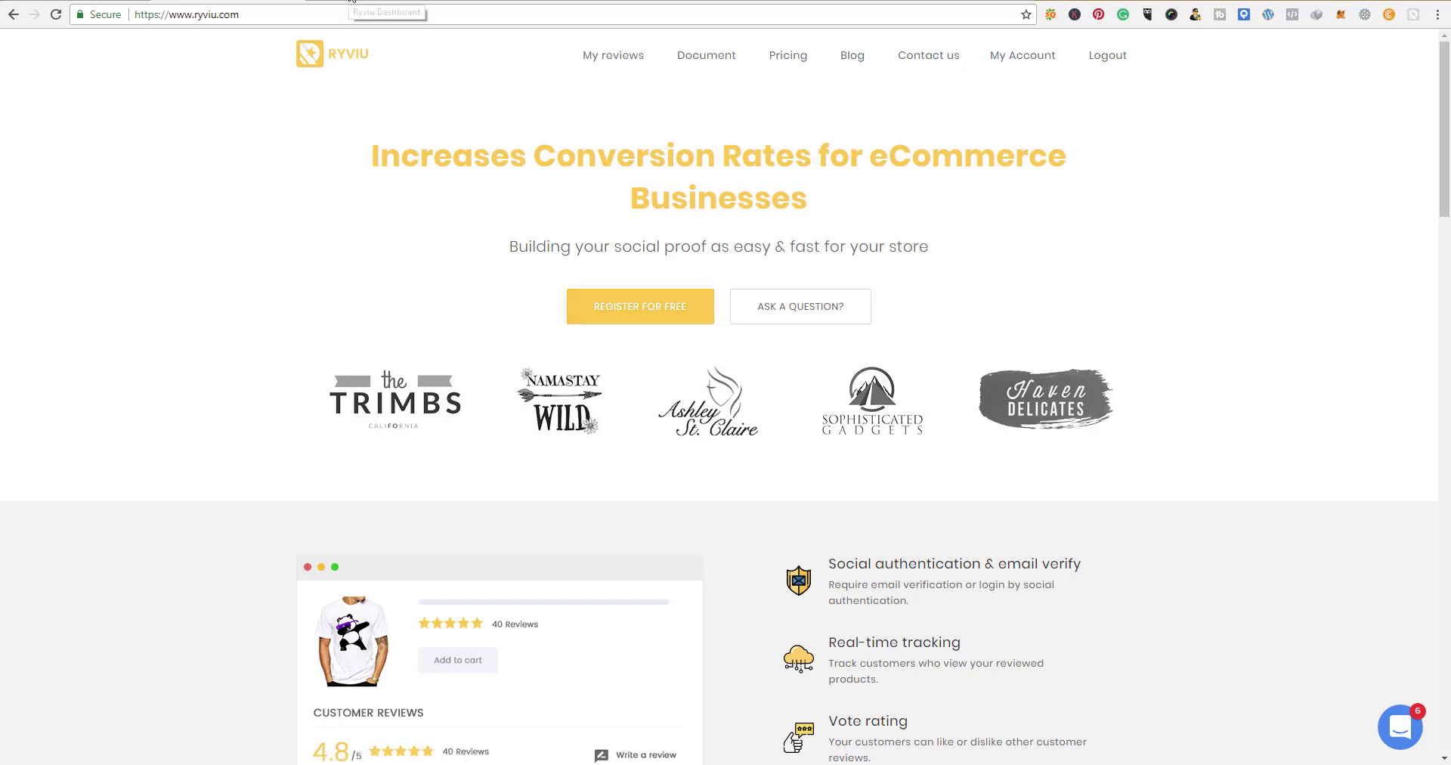
Switch to the Ryviu dashboard and open its general settings
{"action": "left_click", "coordinate": [352, 1]}
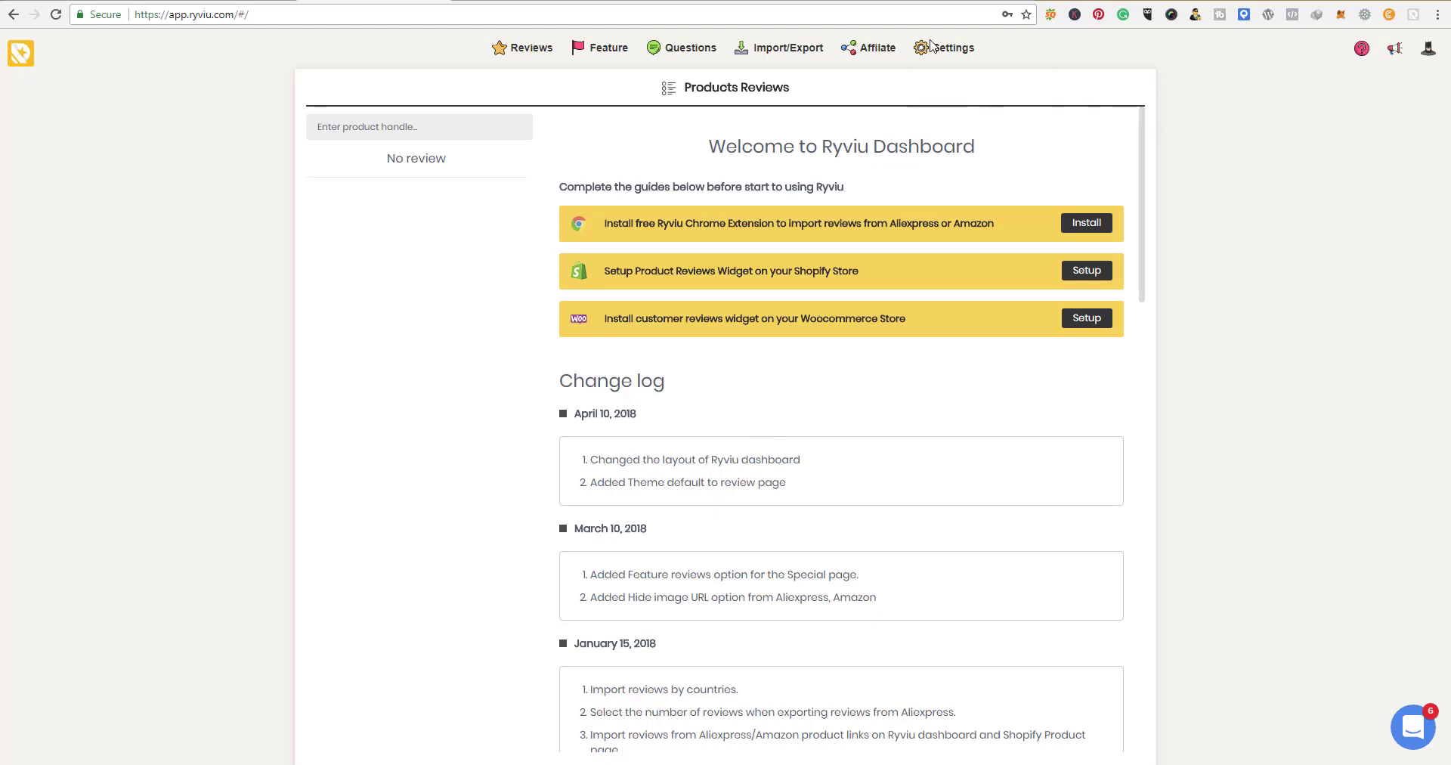
{"action": "left_click", "coordinate": [959, 51]}
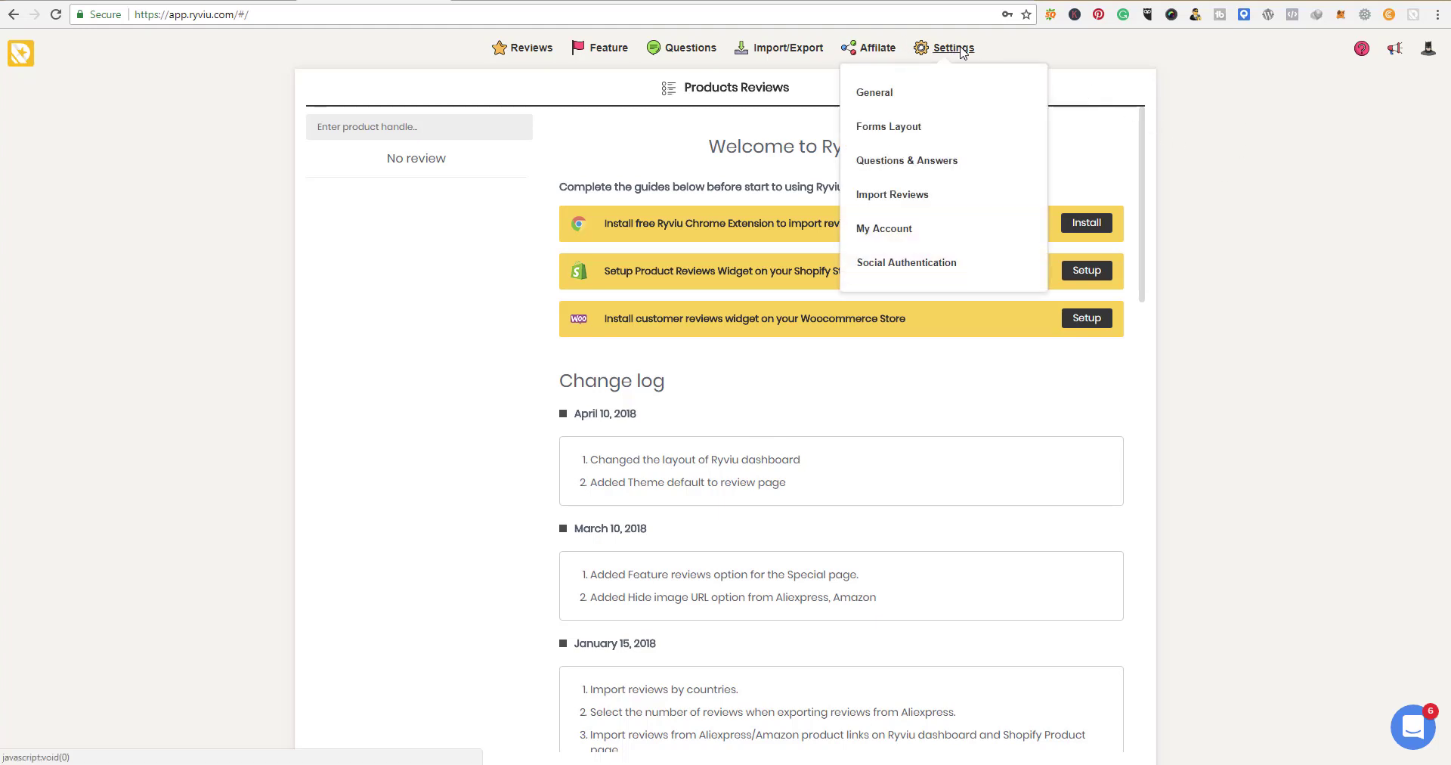
{"action": "left_click", "coordinate": [888, 97]}
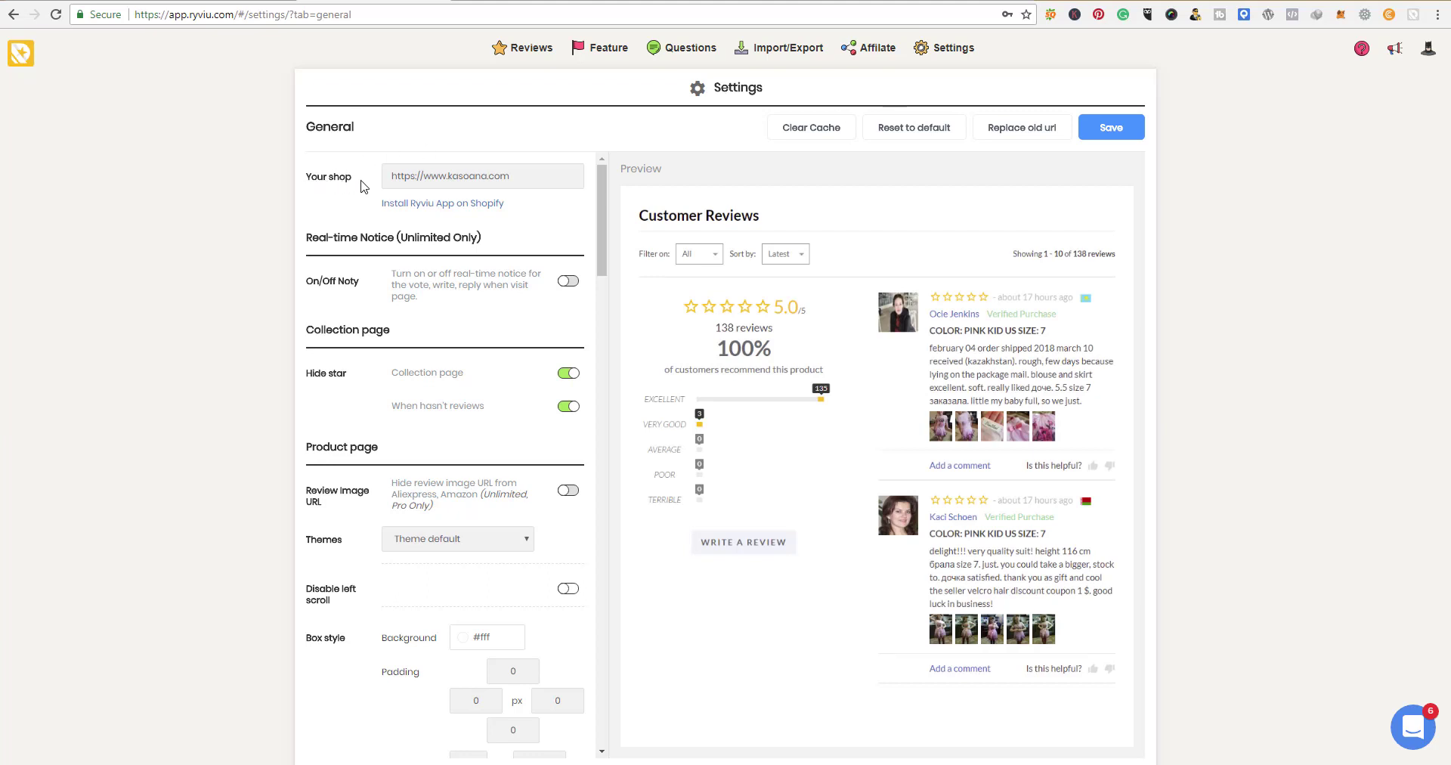
{"action": "left_click_drag", "start_coordinate": [525, 177], "coordinate": [382, 182]}
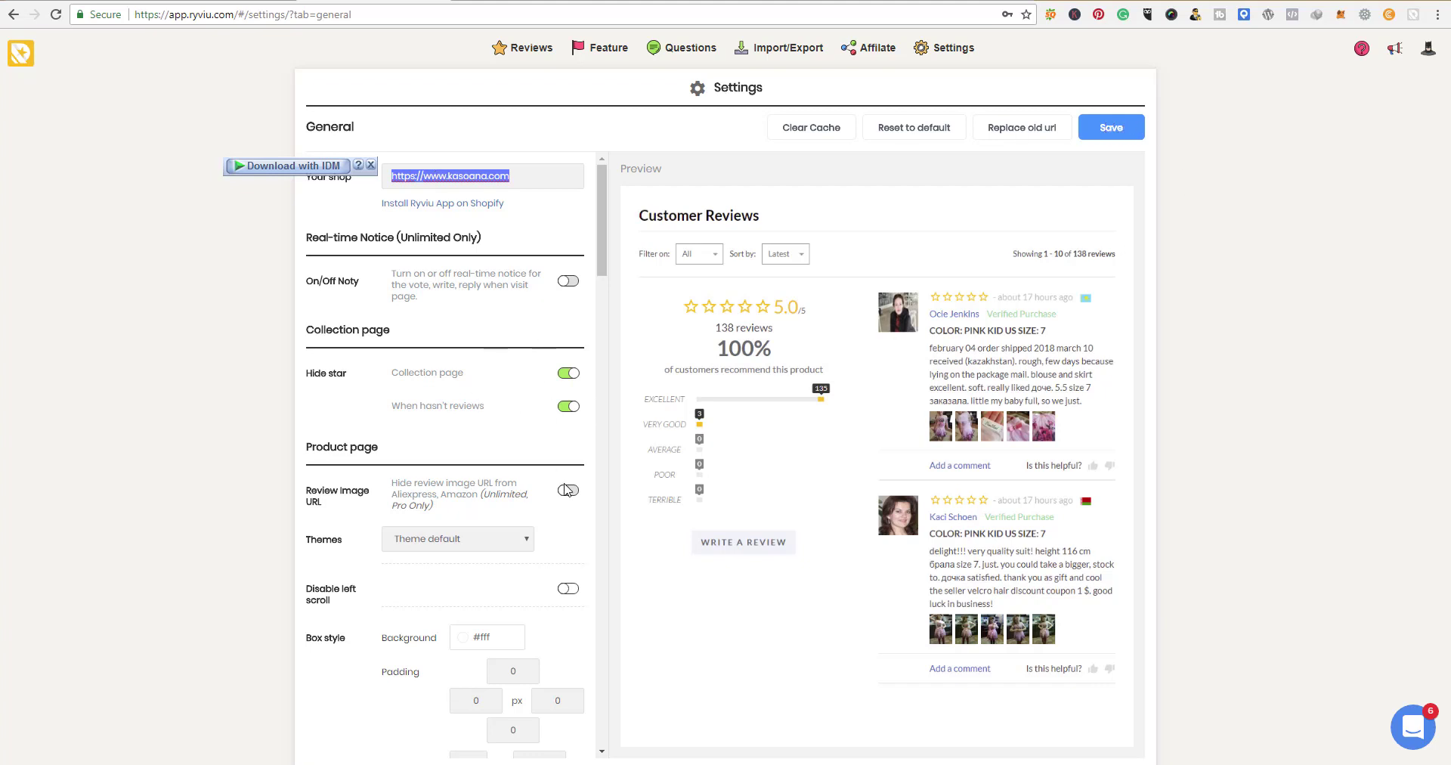
{"action": "scroll", "coordinate": [567, 484], "scroll_direction": "down", "scroll_amount": 5}
{"action": "scroll", "coordinate": [518, 404], "scroll_direction": "up", "scroll_amount": 3}
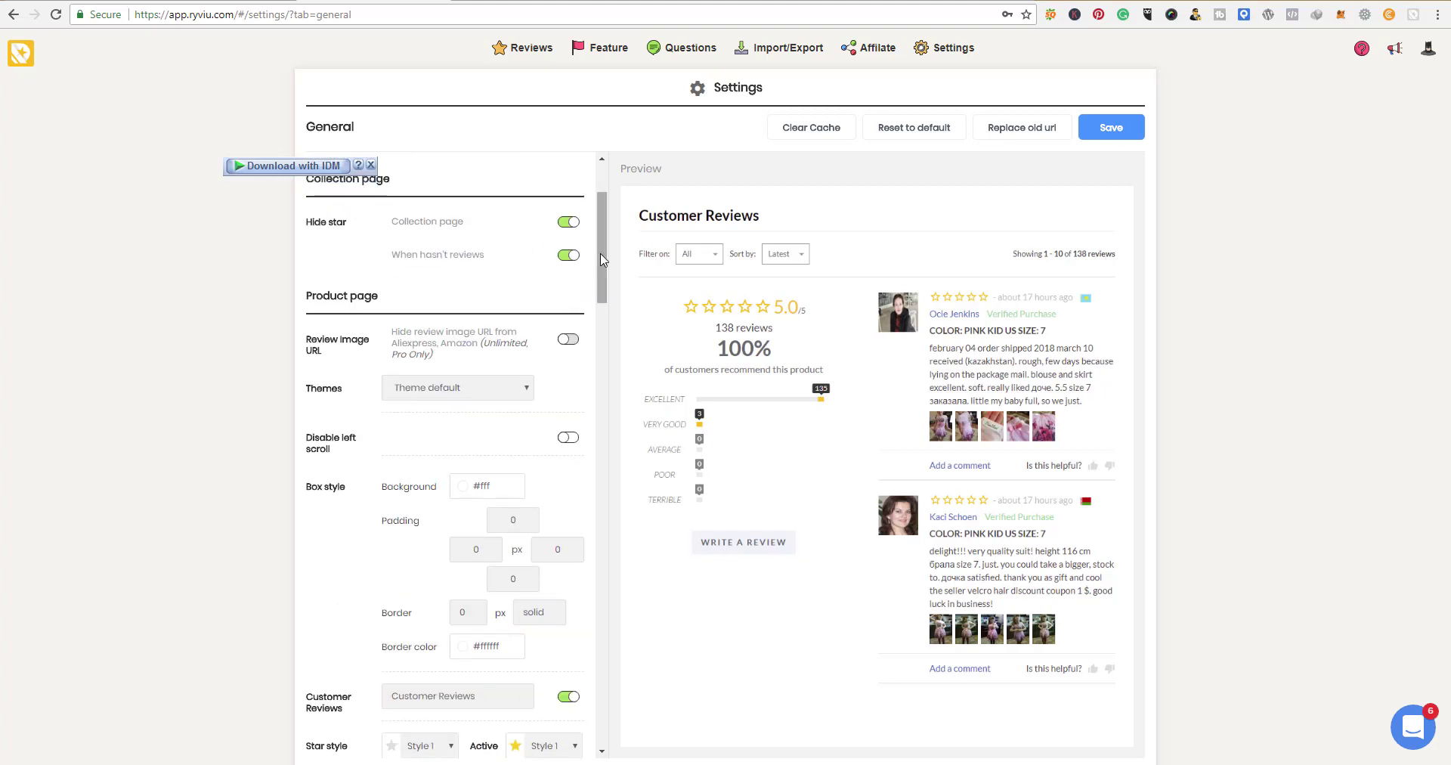
{"action": "scroll", "coordinate": [577, 285], "scroll_direction": "up", "scroll_amount": 2}
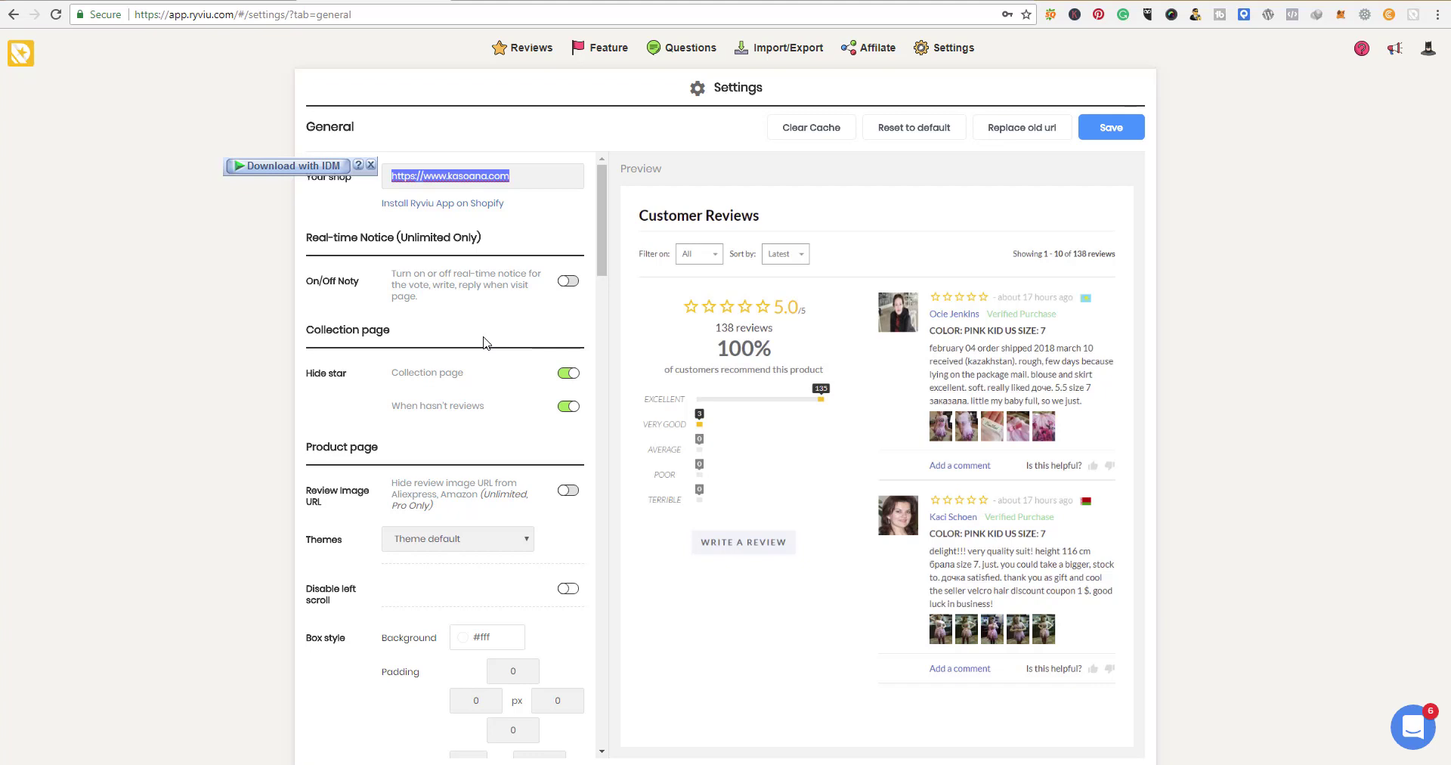
{"action": "left_click", "coordinate": [529, 180]}
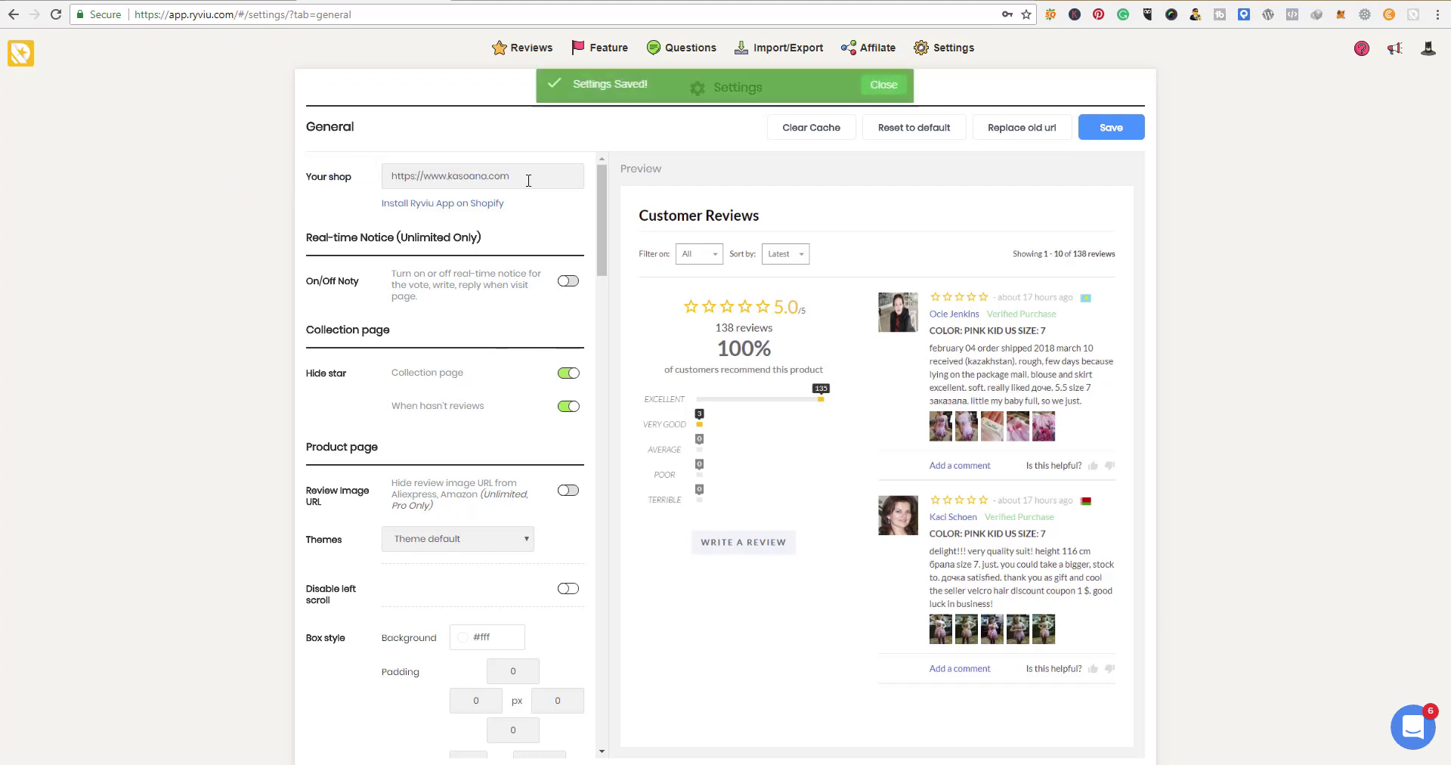
{"action": "triple_click", "coordinate": [528, 179]}
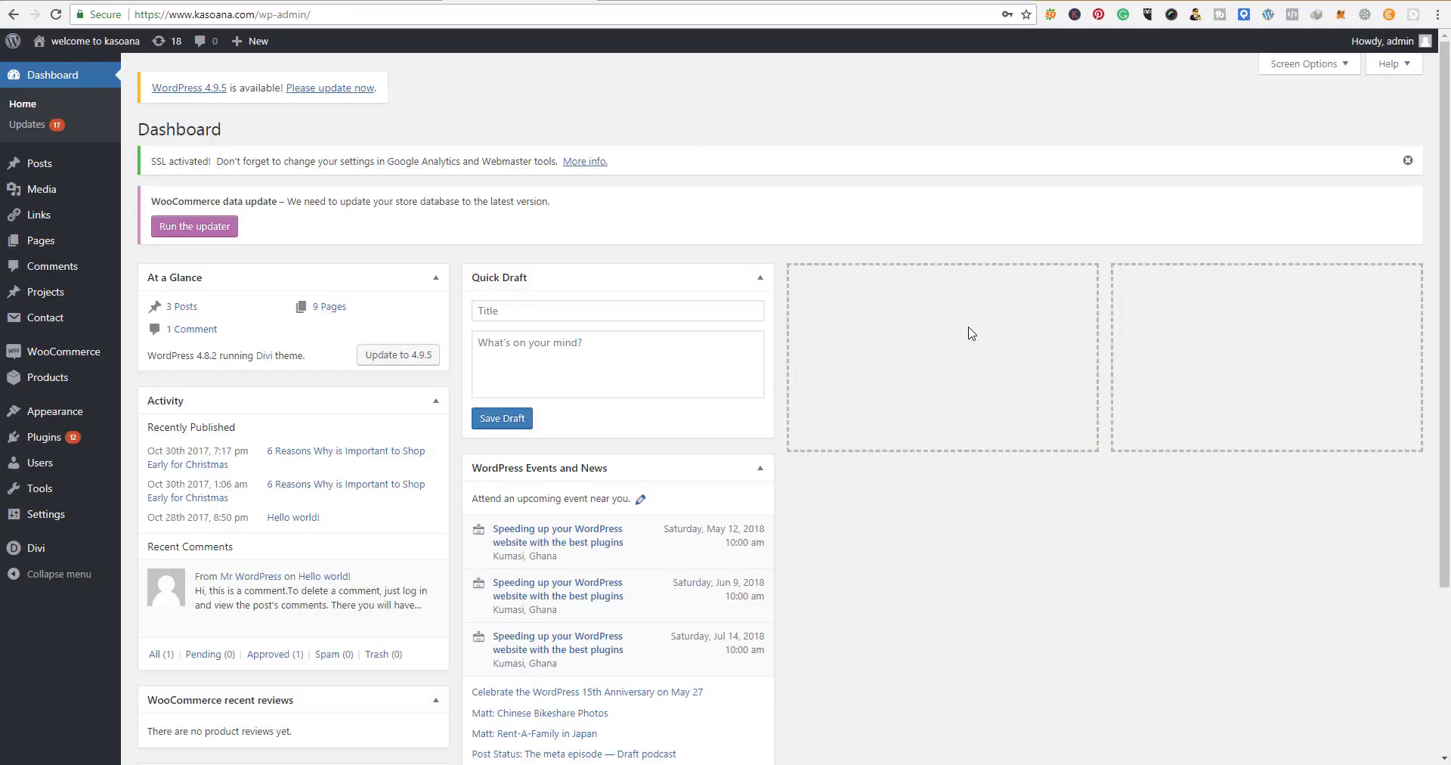
Search the WordPress plugin directory of the kasoana.com store for "ryviu"
{"action": "mouse_move", "coordinate": [69, 446]}
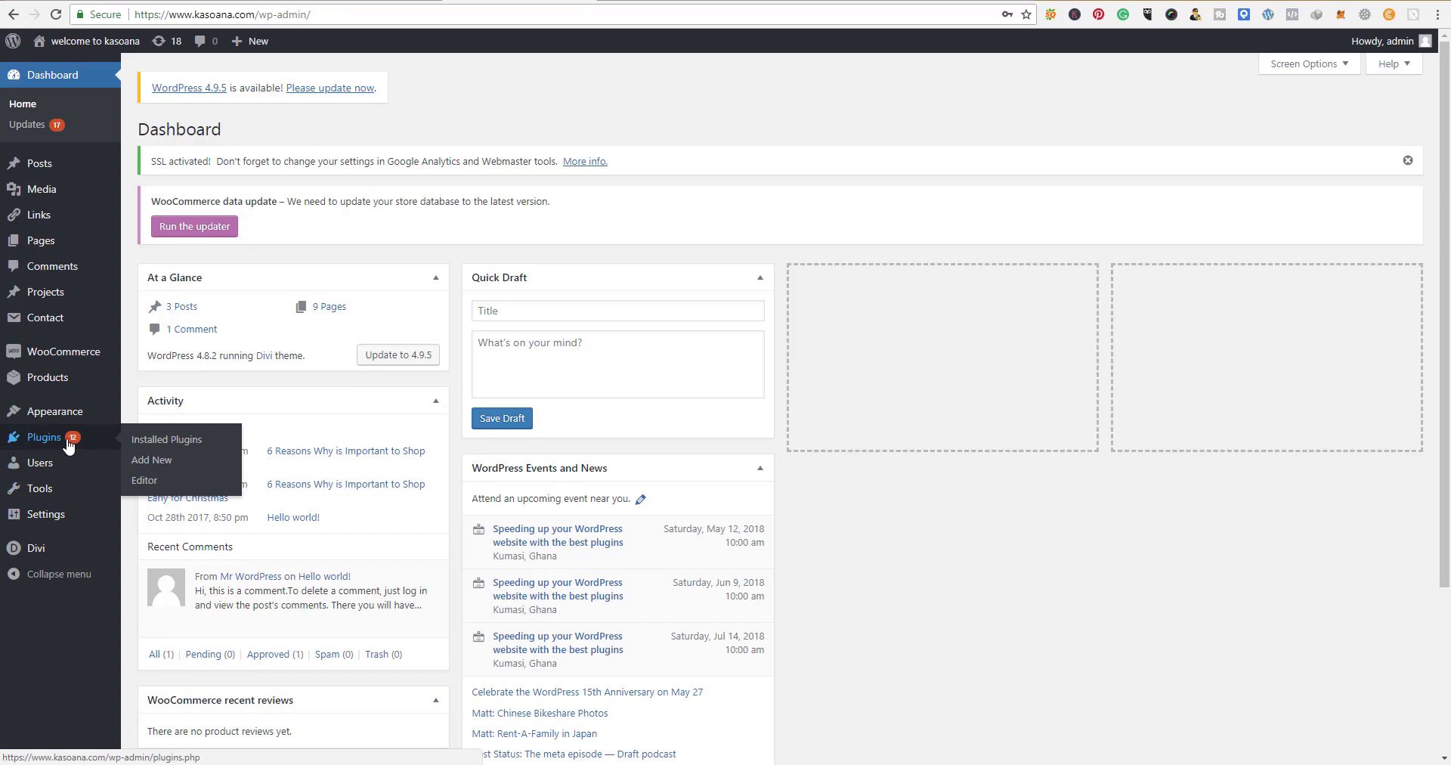
{"action": "left_click", "coordinate": [164, 467]}
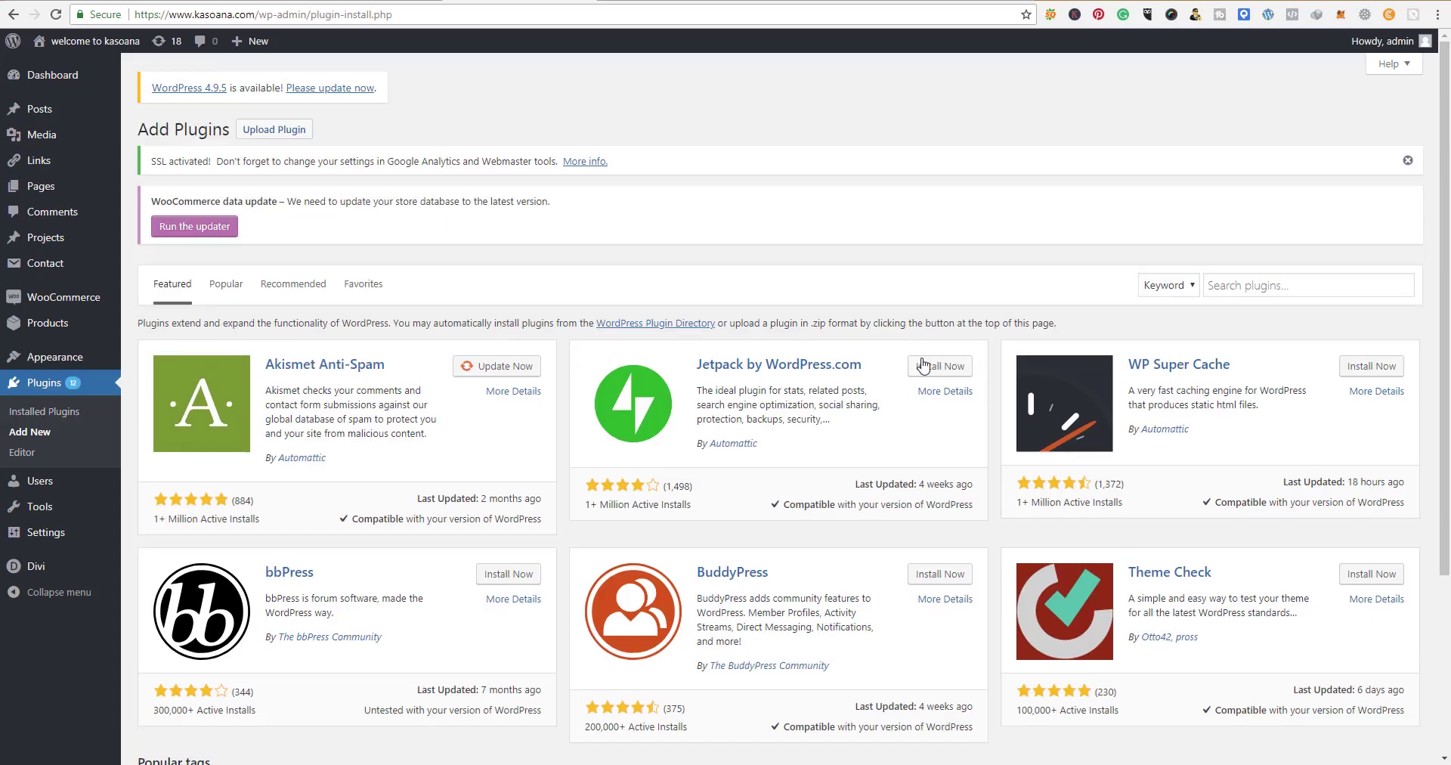
{"action": "left_click", "coordinate": [1289, 287]}
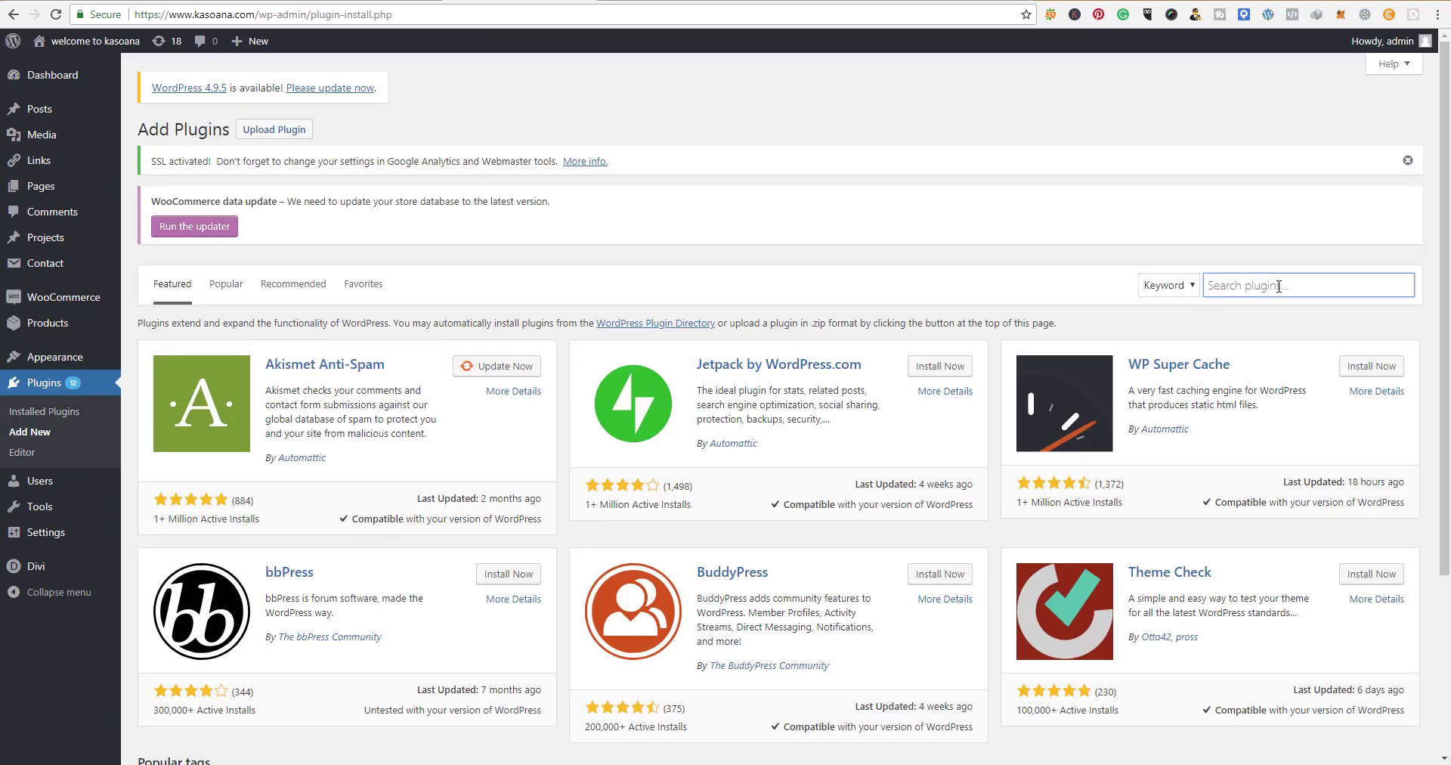
{"action": "left_click", "coordinate": [1279, 286]}
{"action": "left_click", "coordinate": [1269, 257]}
{"action": "left_click", "coordinate": [1263, 290]}
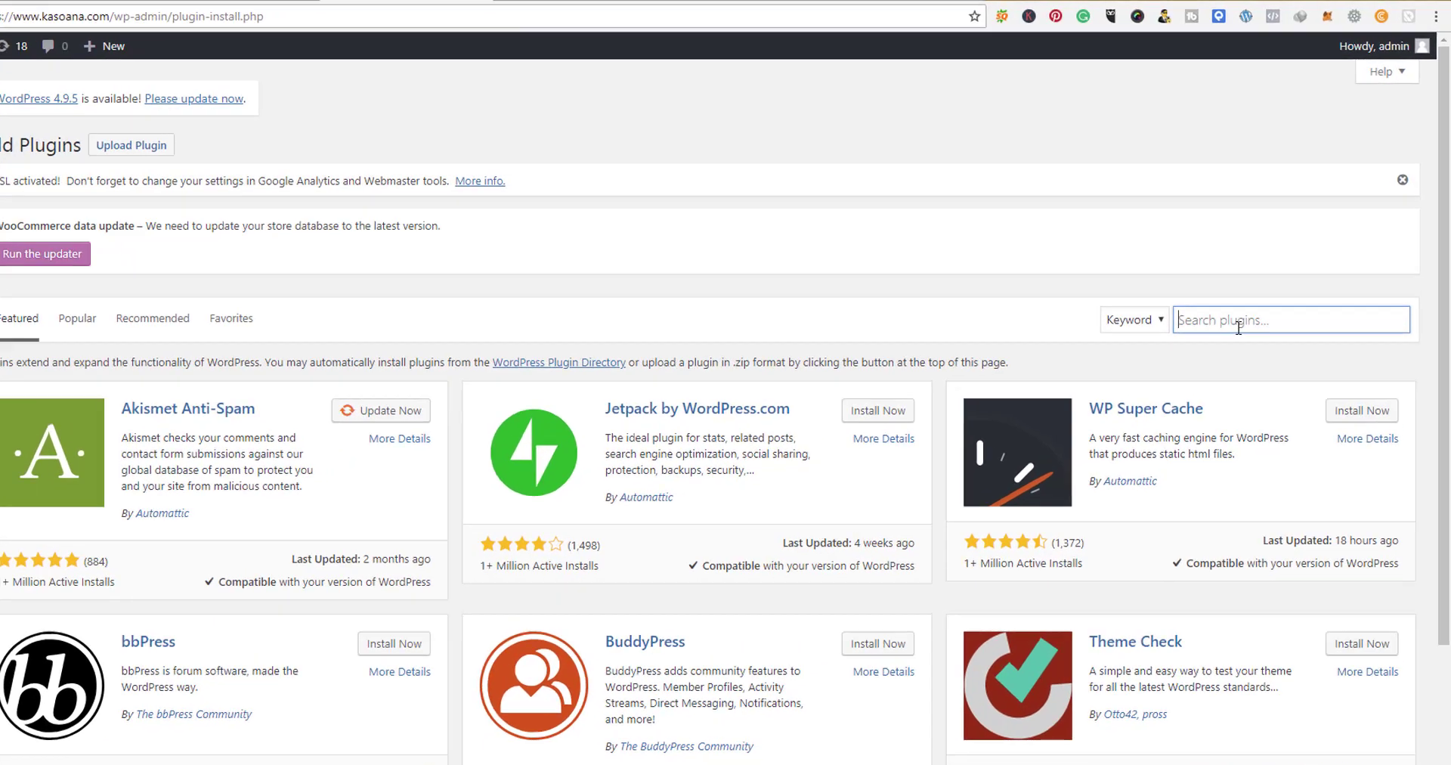
{"action": "type", "text": "ry"}
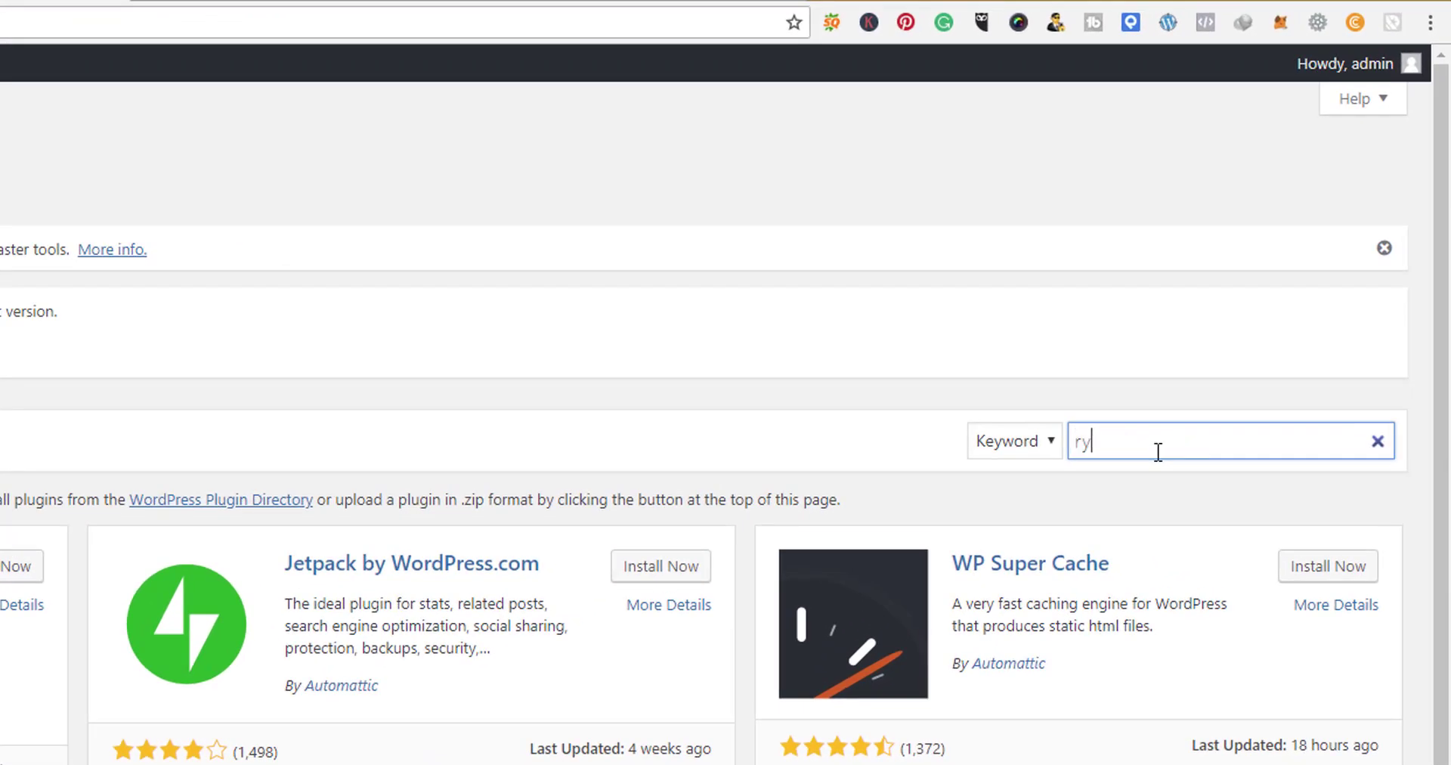
{"action": "type", "text": "viu"}
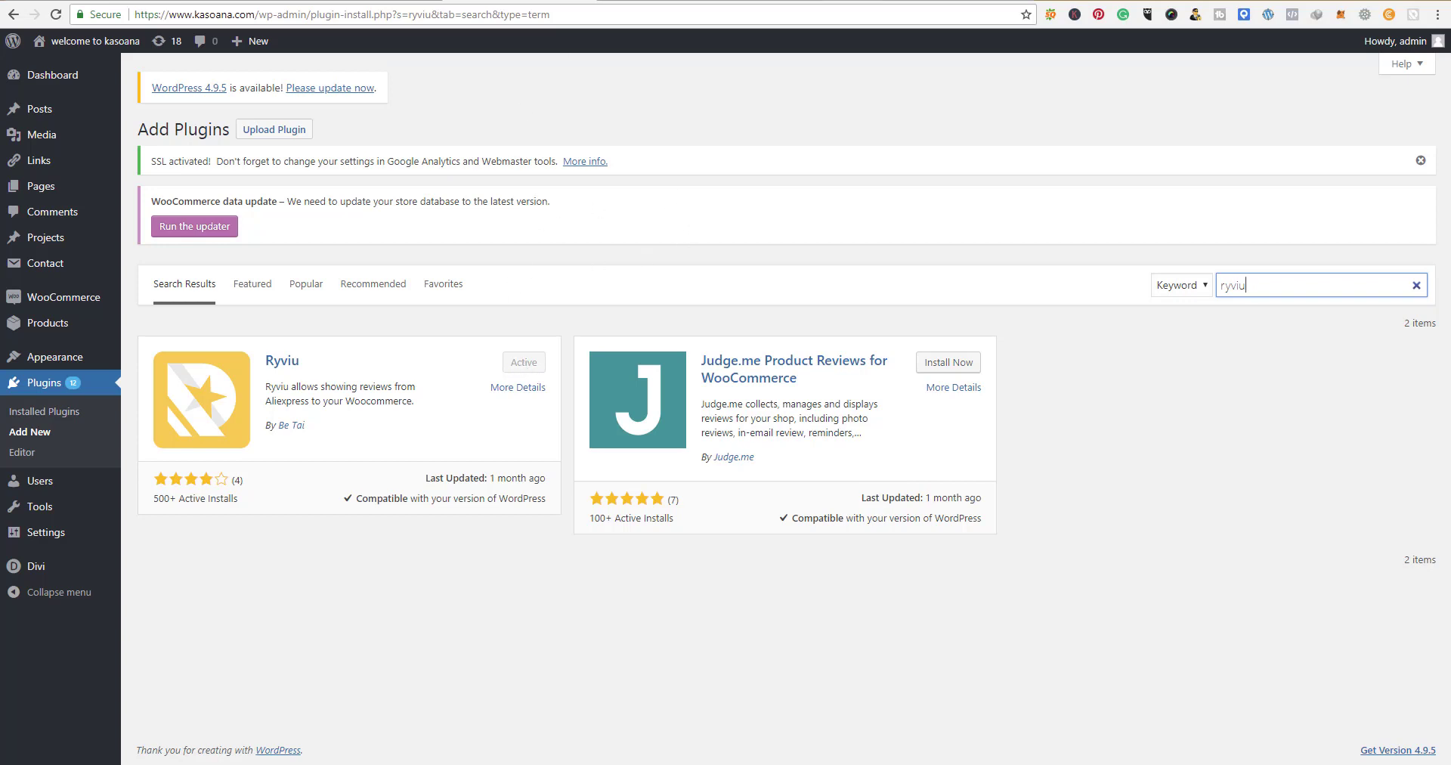
Switch to the Chrome Web Store and search for "import/export aliexpress"
{"action": "left_click", "coordinate": [809, 1]}
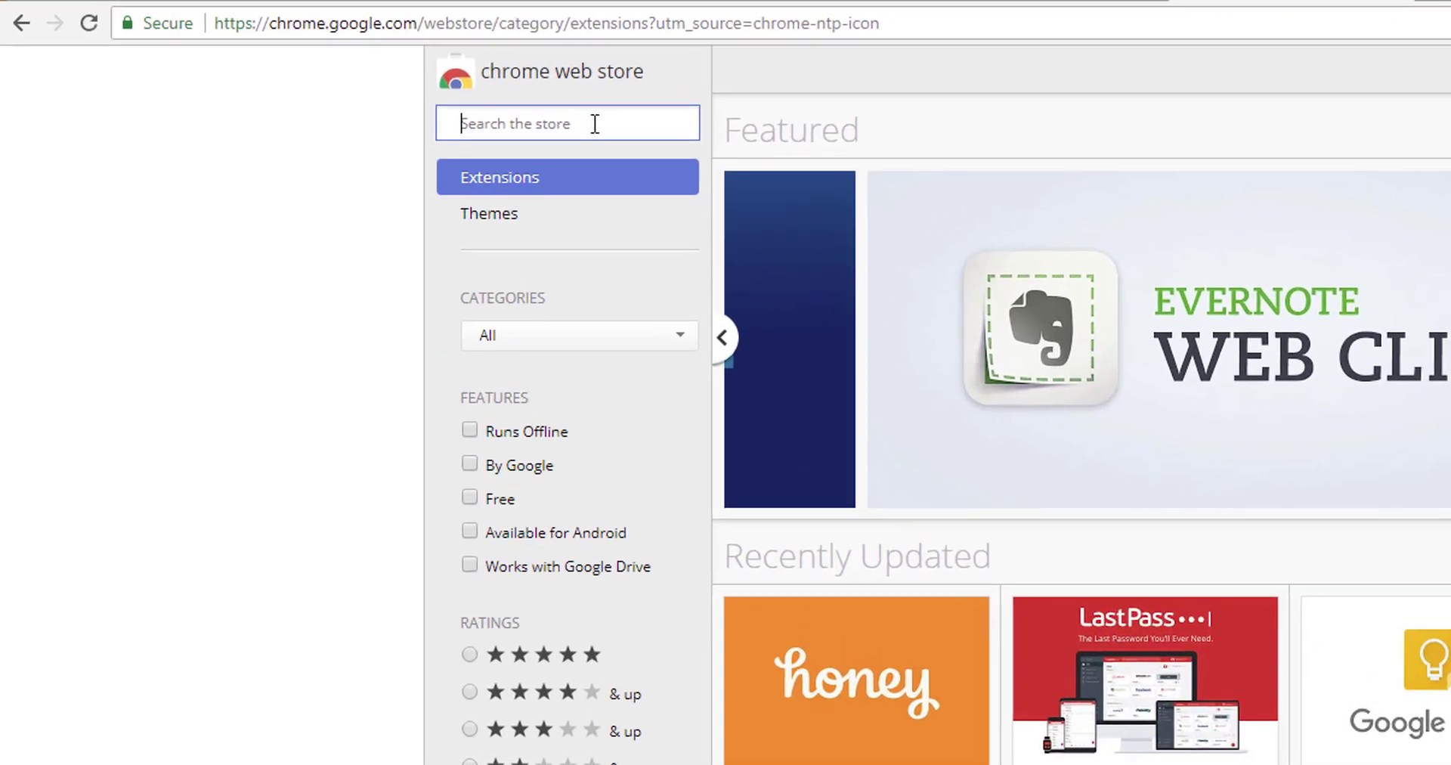
{"action": "type", "text": "impor"}
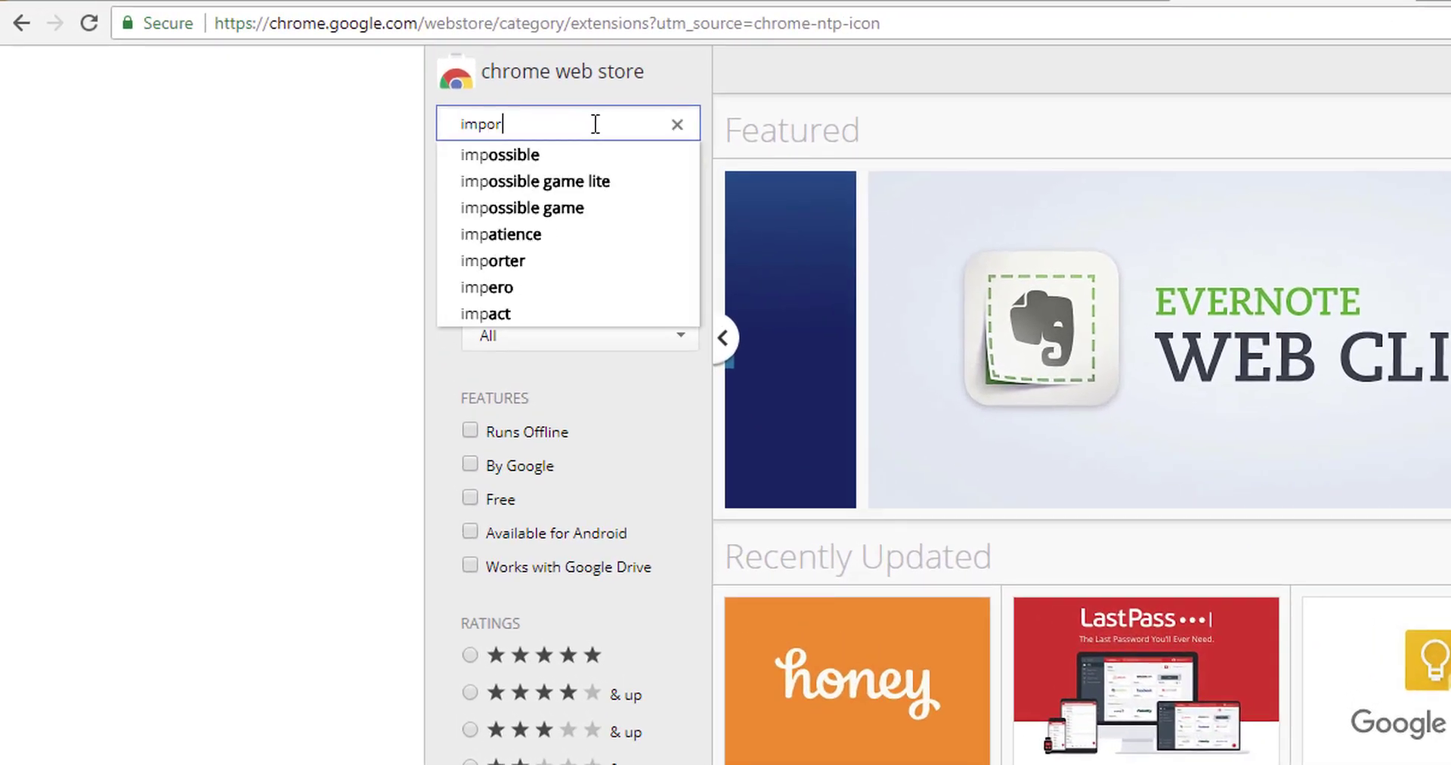
{"action": "type", "text": "t"}
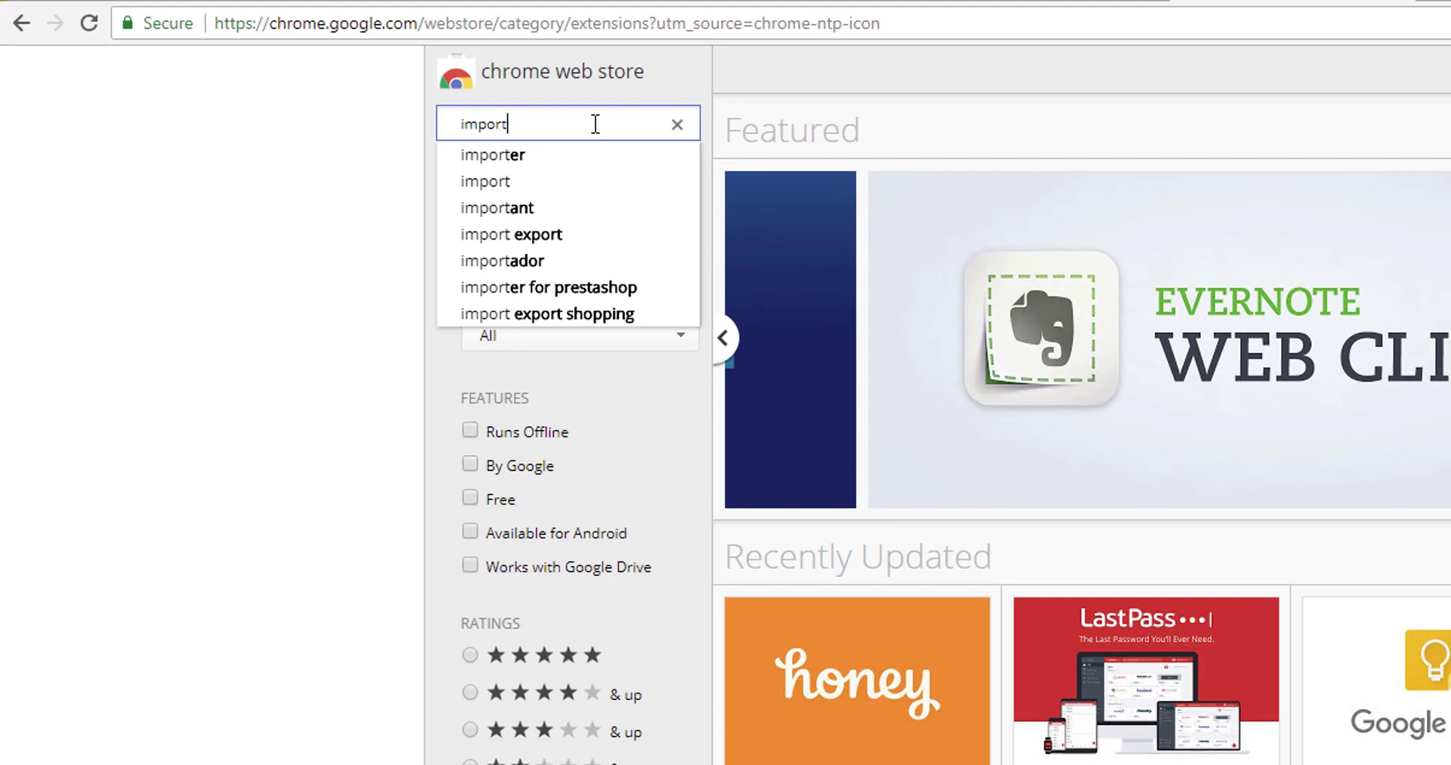
{"action": "type", "text": "/expor"}
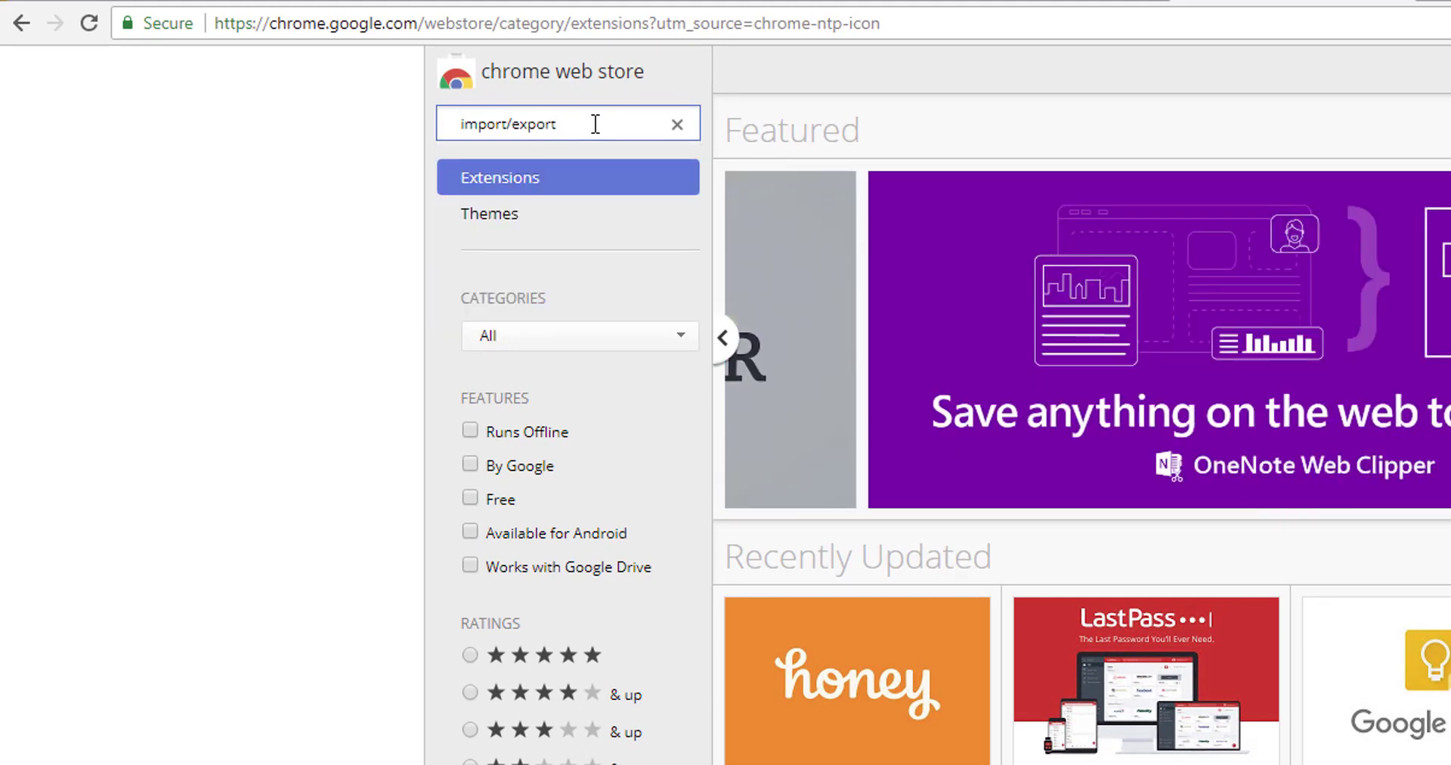
{"action": "type", "text": "t al"}
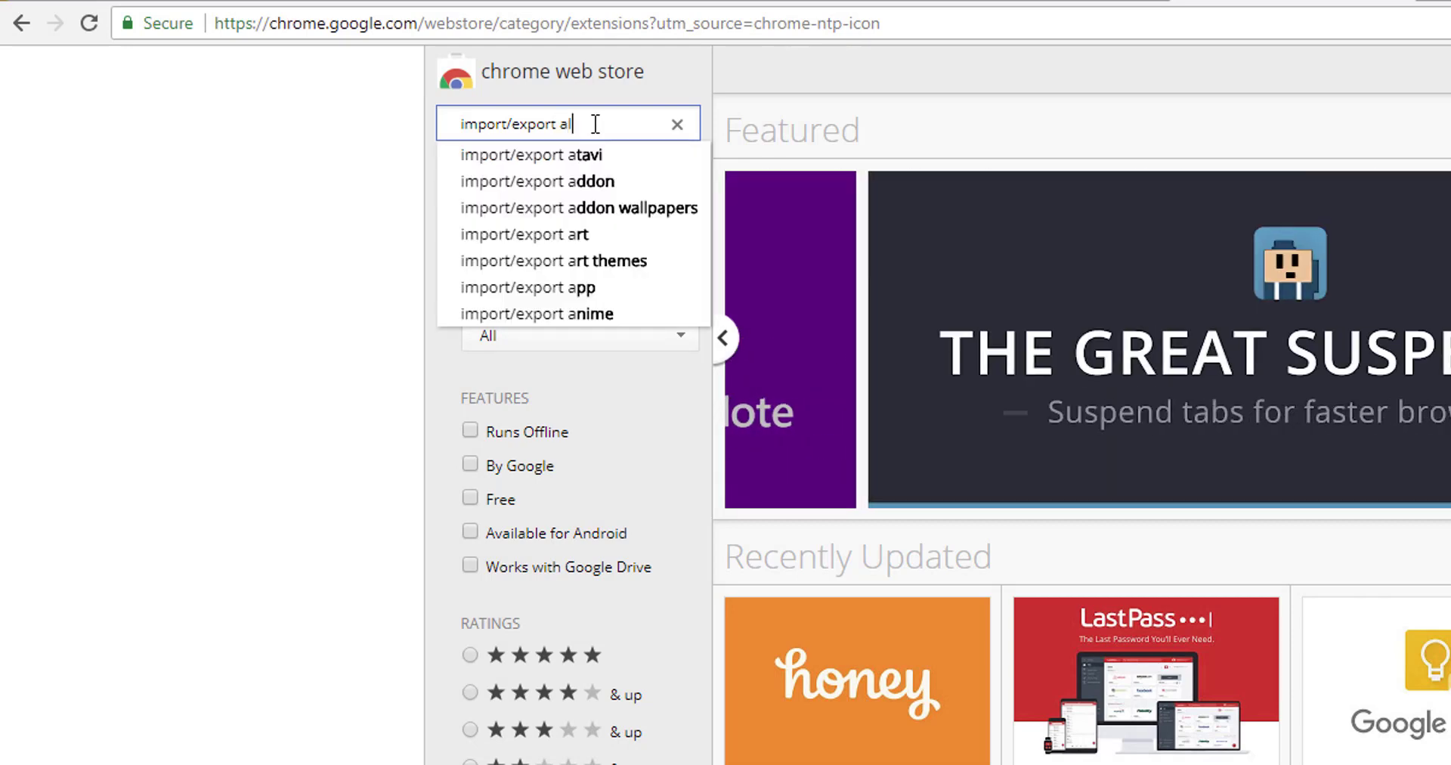
{"action": "type", "text": "i"}
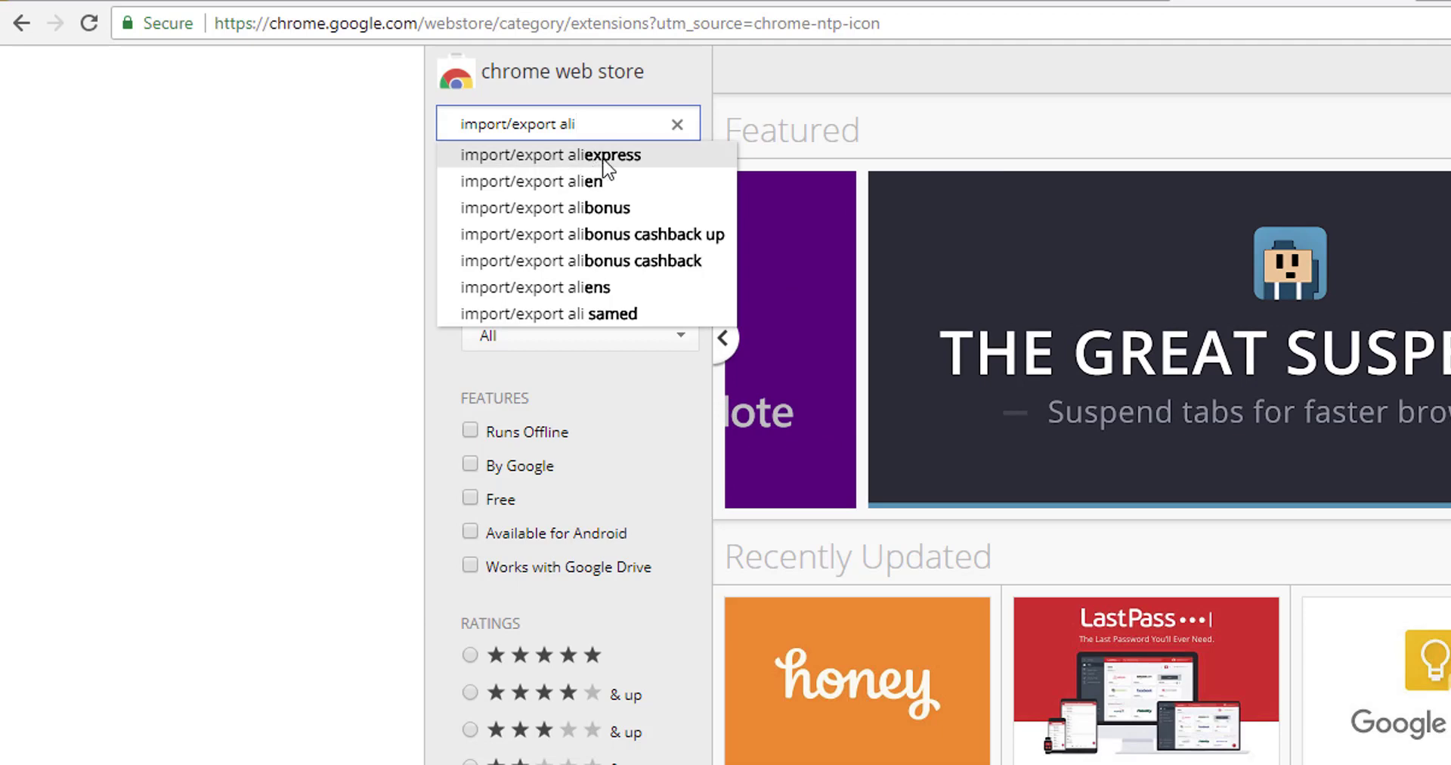
{"action": "left_click", "coordinate": [590, 157]}
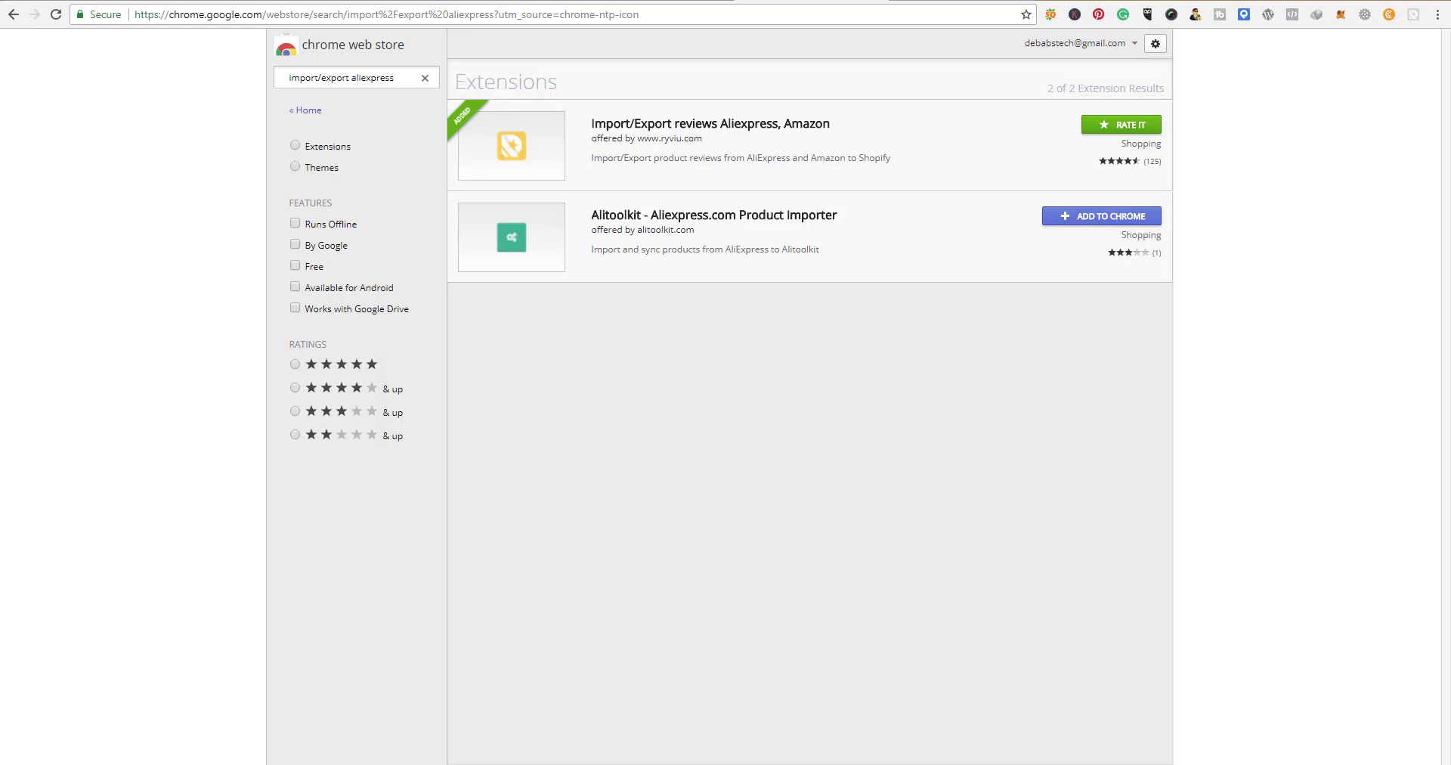
Switch back to the WordPress admin and open the list of all store products
{"action": "left_click", "coordinate": [531, 1]}
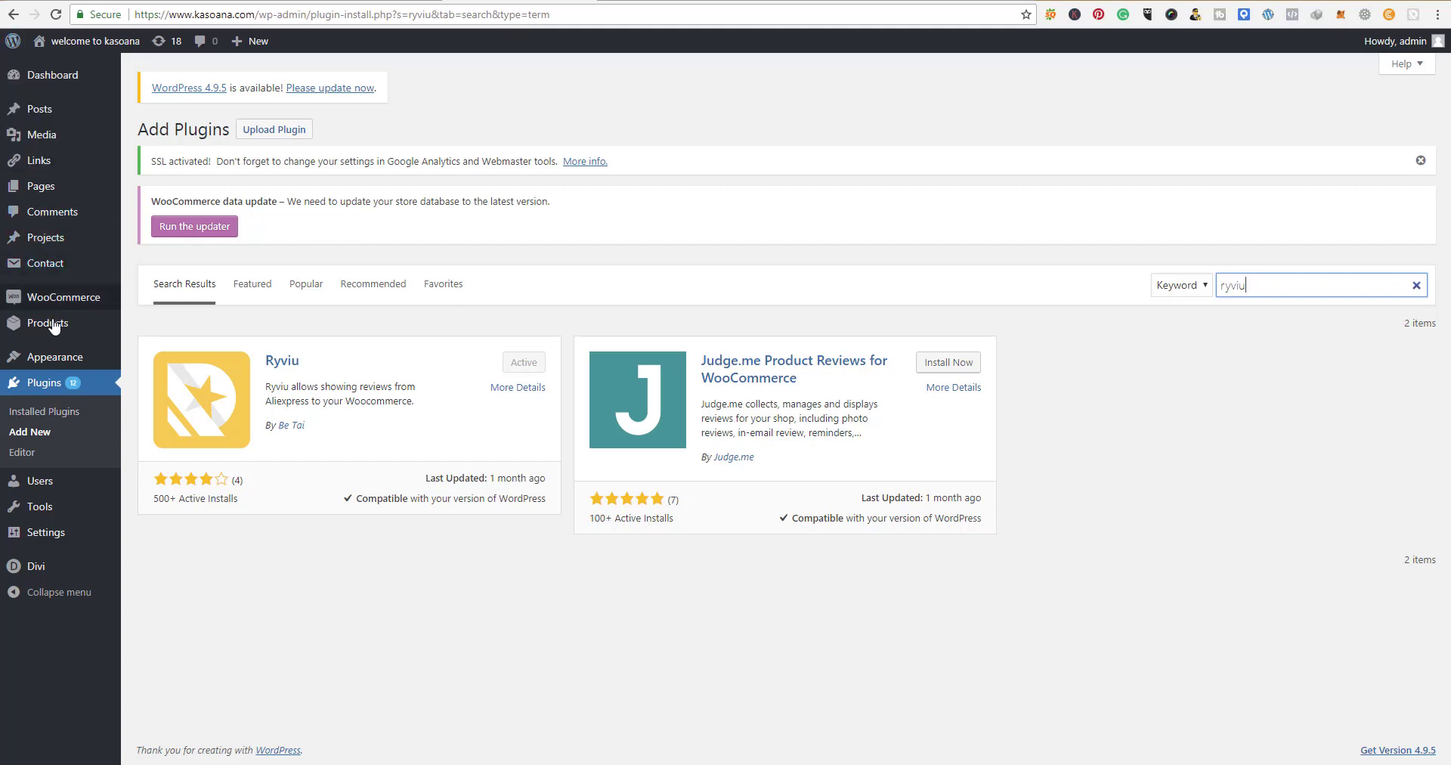
{"action": "mouse_move", "coordinate": [37, 333]}
{"action": "left_click", "coordinate": [157, 324]}
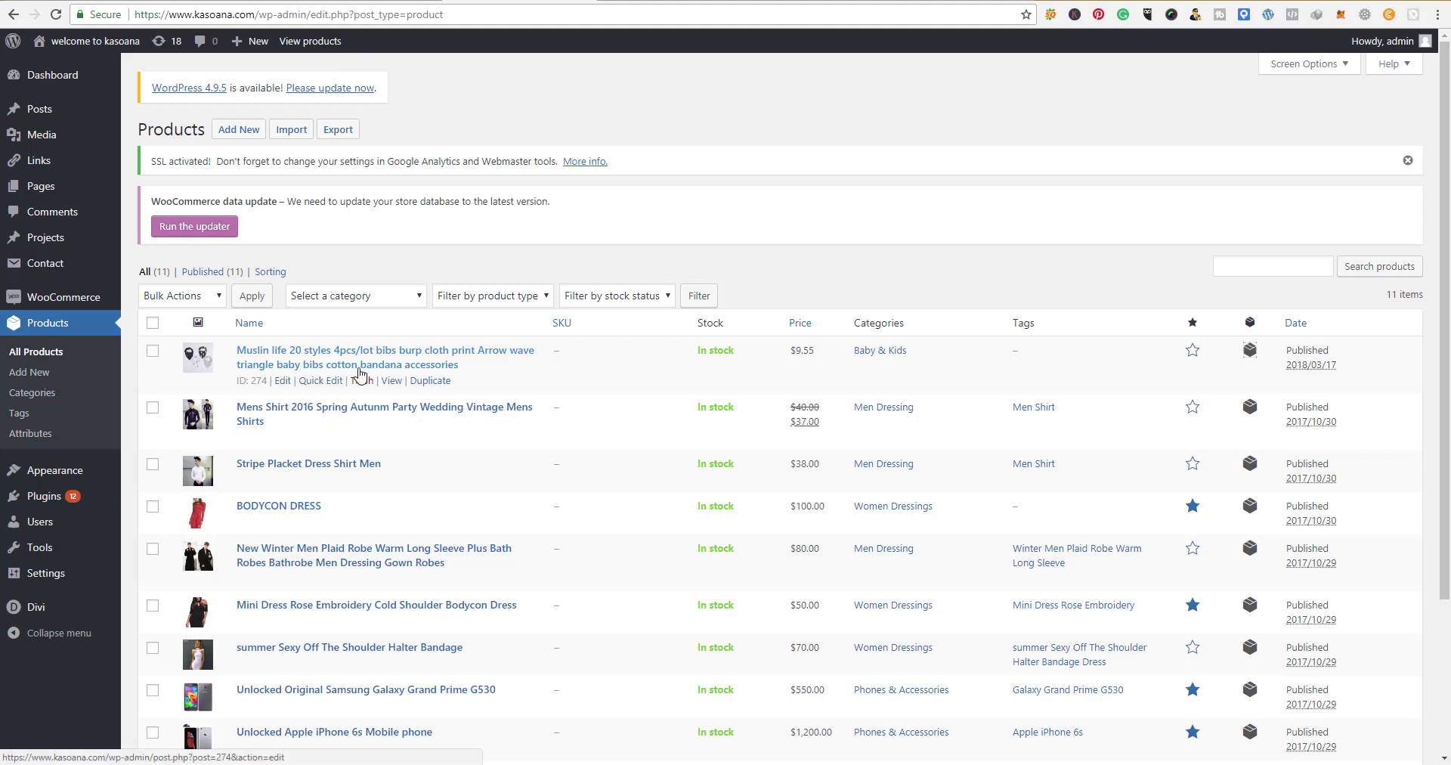
View the Muslin life baby bibs product's store page in a new tab and check its customer reviews section
{"action": "right_click", "coordinate": [396, 385]}
{"action": "left_click", "coordinate": [435, 391]}
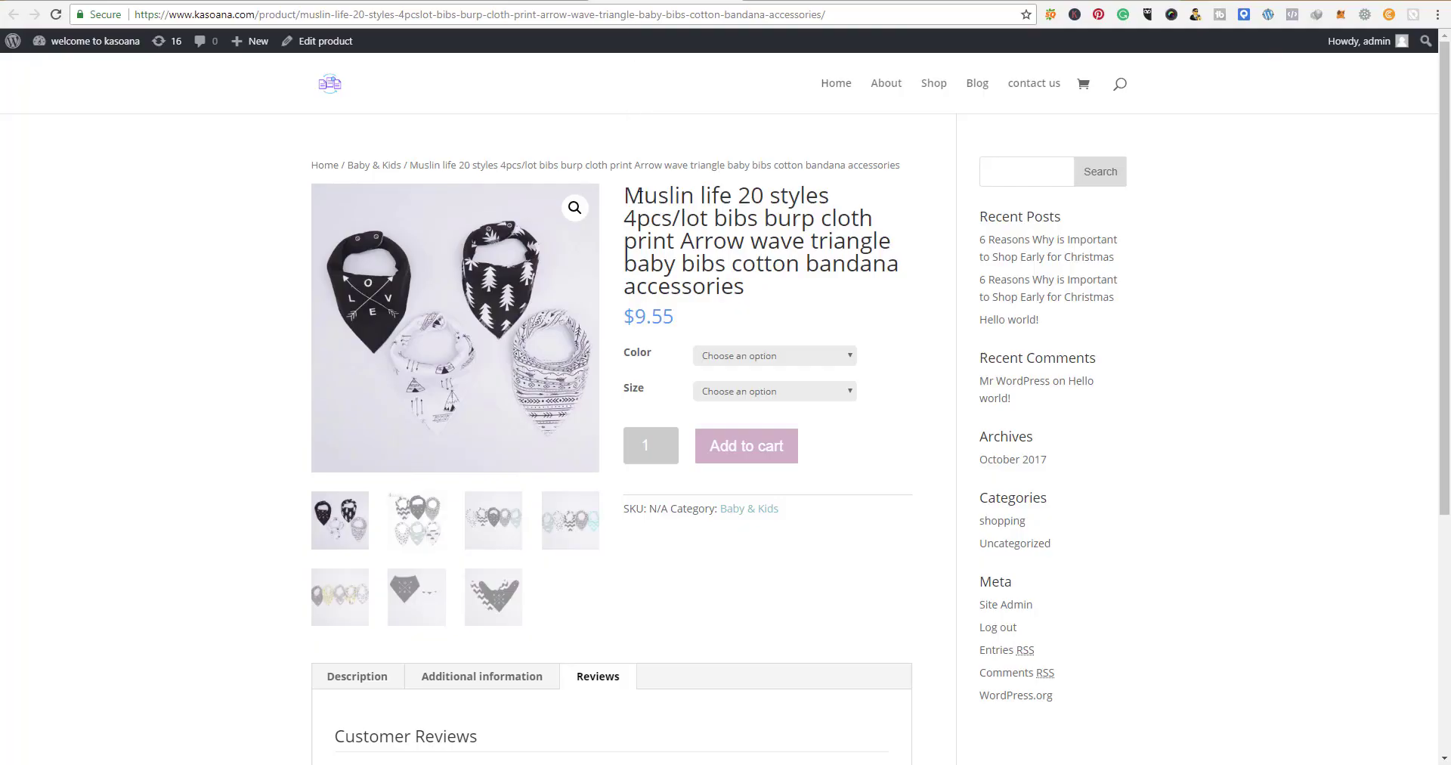
{"action": "scroll", "coordinate": [680, 564], "scroll_direction": "down", "scroll_amount": 5}
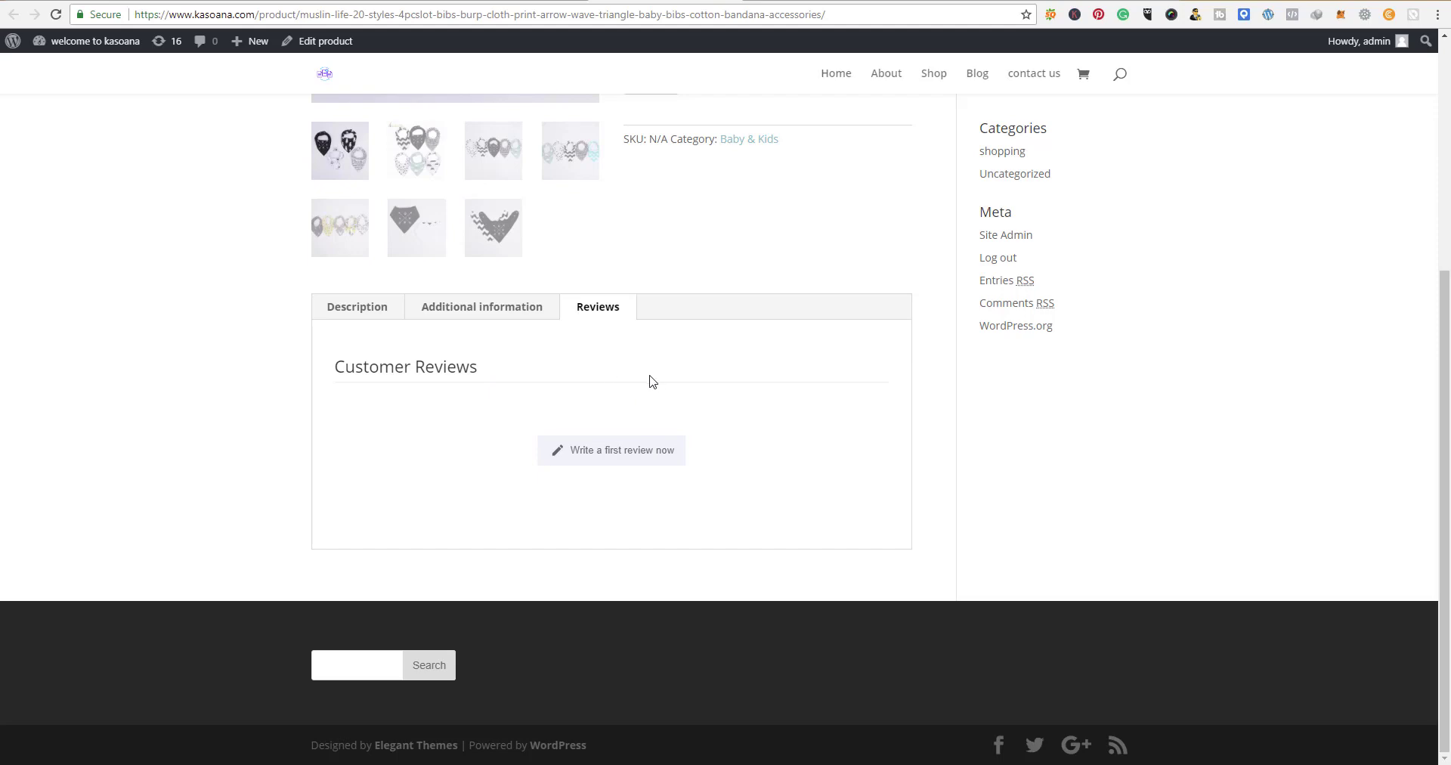
{"action": "key", "text": "alt+Left"}
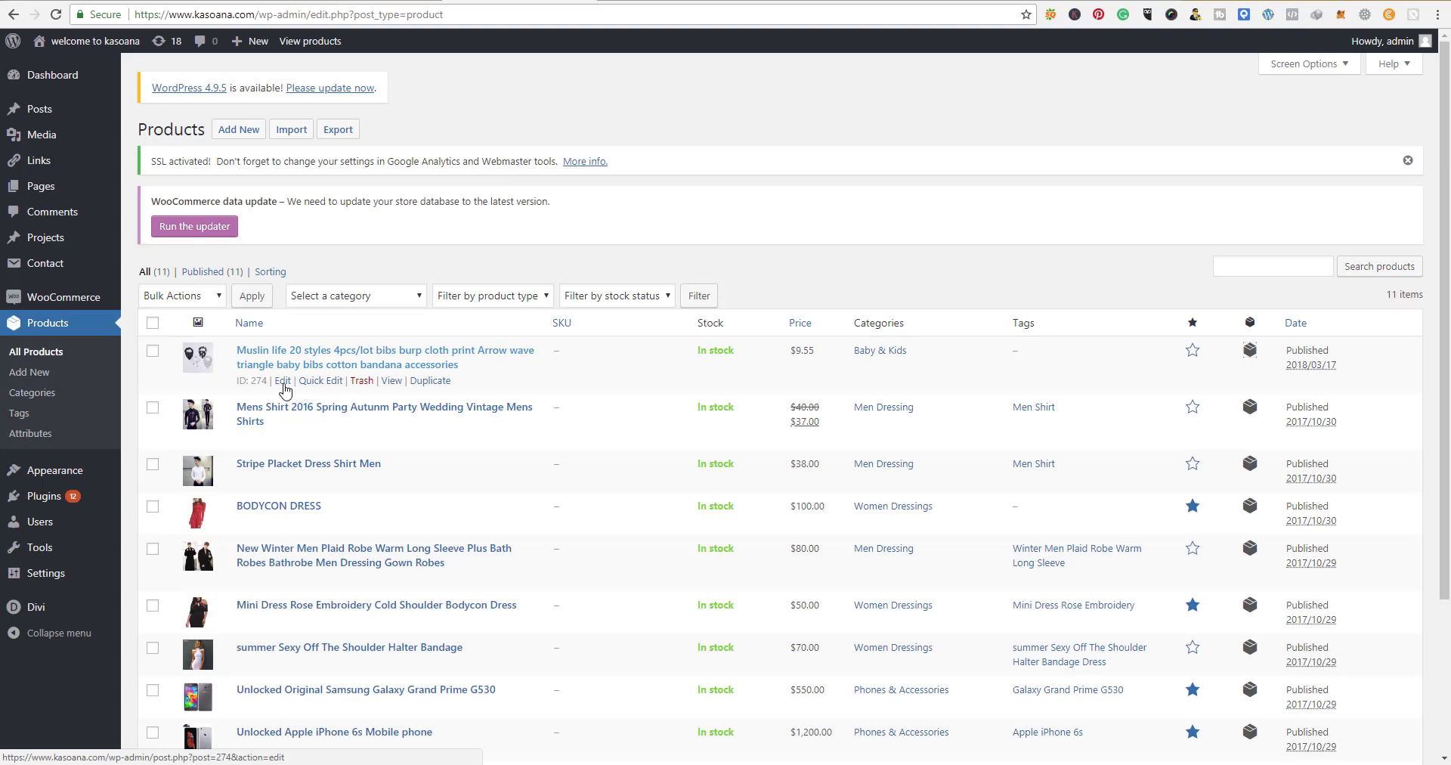
Open the Muslin life baby bibs product for editing and copy its full title
{"action": "left_click", "coordinate": [283, 382]}
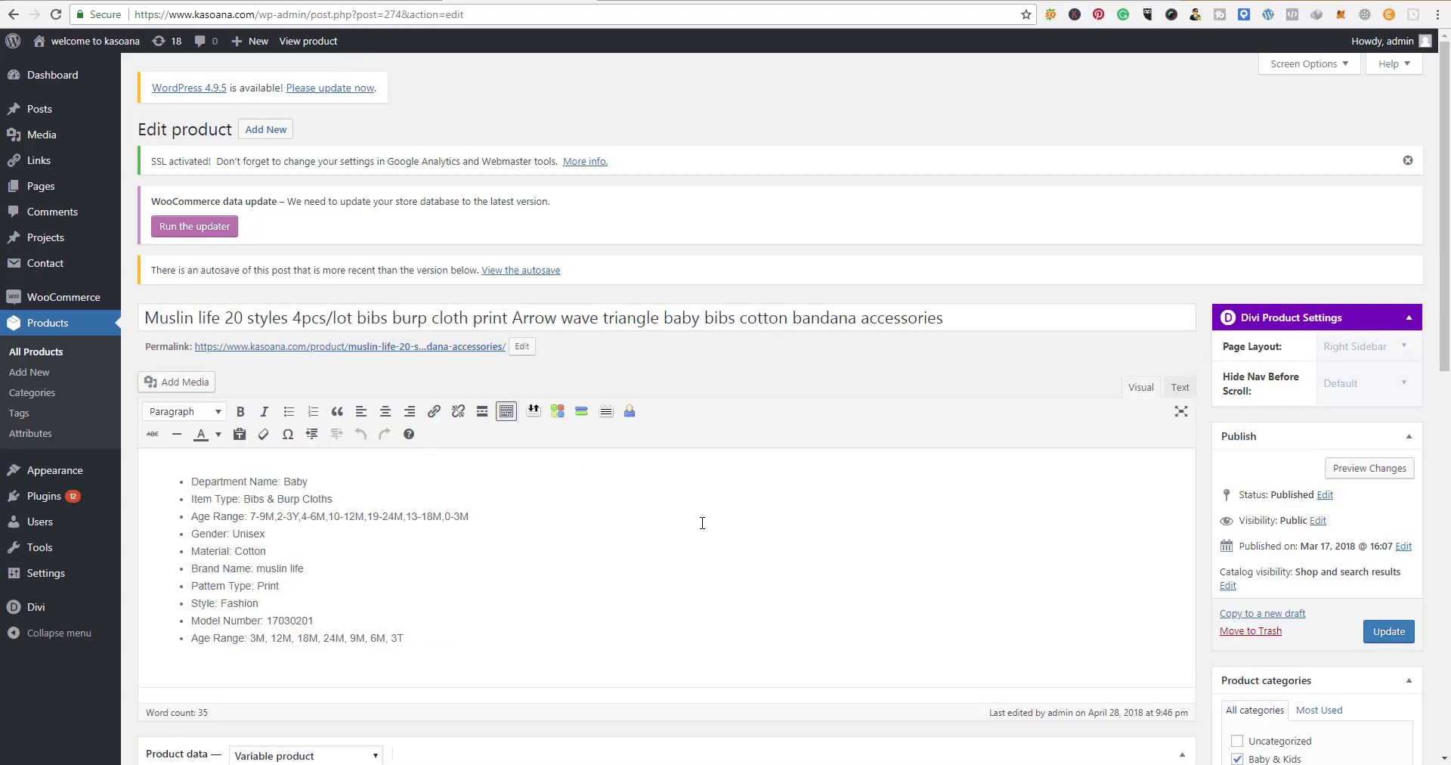
{"action": "triple_click", "coordinate": [259, 318]}
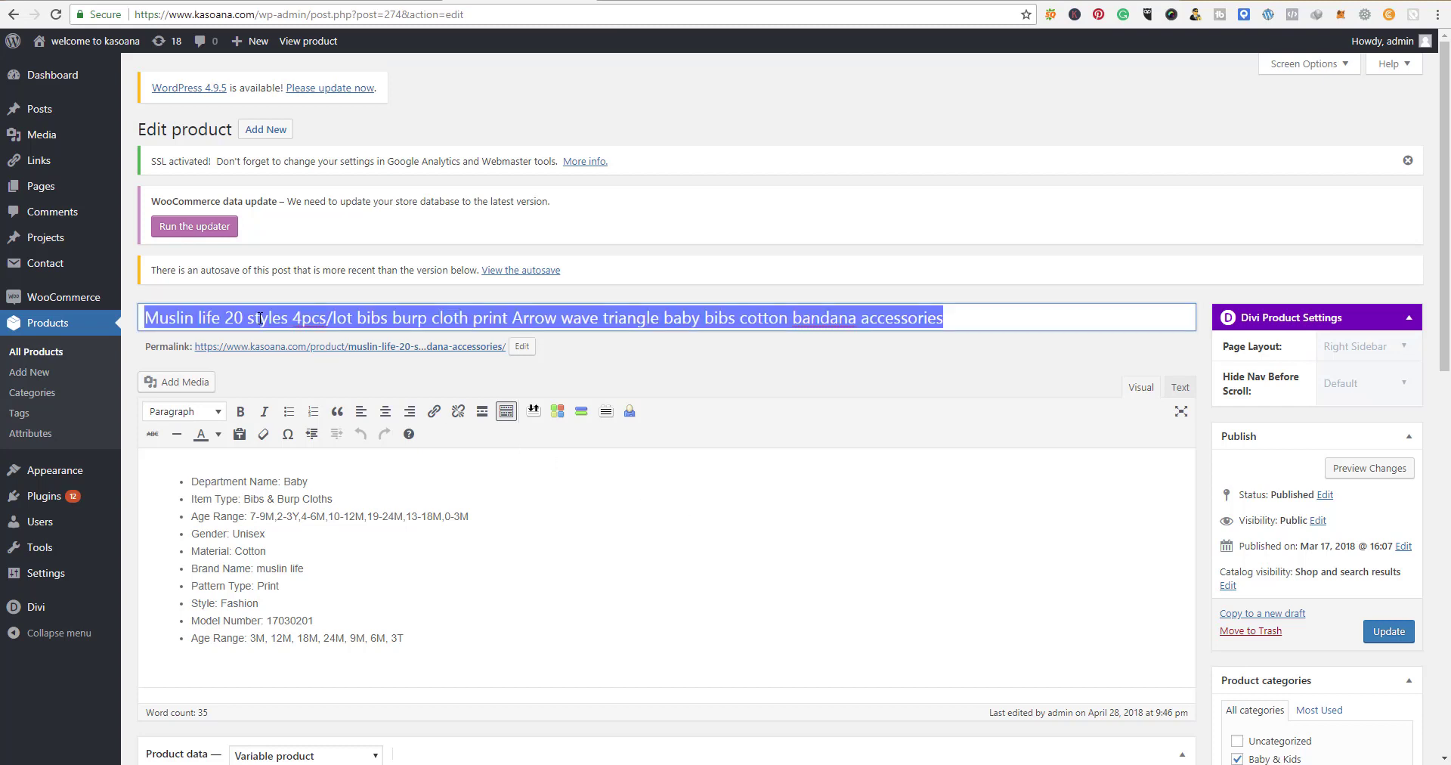
{"action": "right_click", "coordinate": [386, 319]}
{"action": "left_click", "coordinate": [446, 352]}
Search AliExpress for the copied product title and open the Muslin life 20 styles 4pcs/lot bibs burp cloth listing
{"action": "key", "text": "ctrl+Tab"}
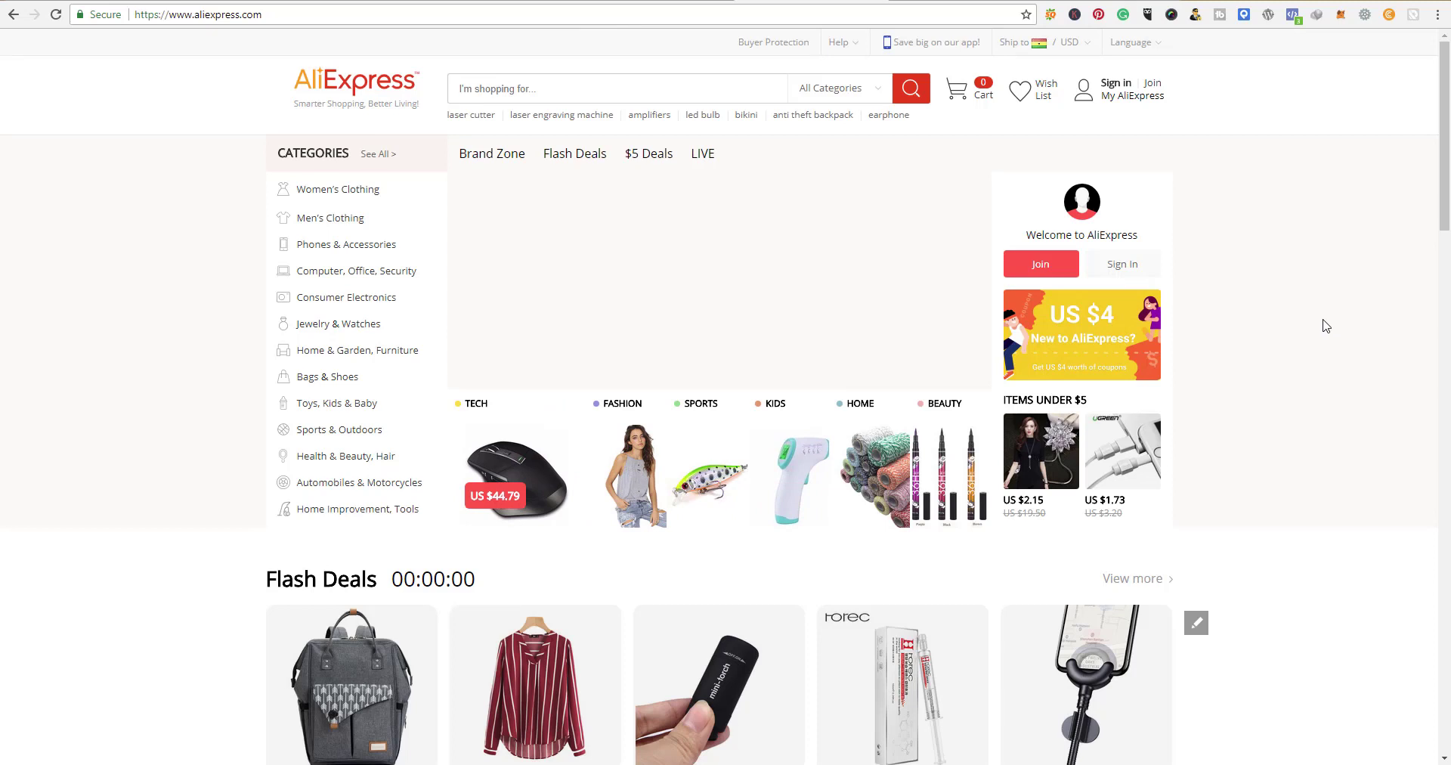
{"action": "right_click", "coordinate": [572, 90]}
{"action": "left_click", "coordinate": [599, 183]}
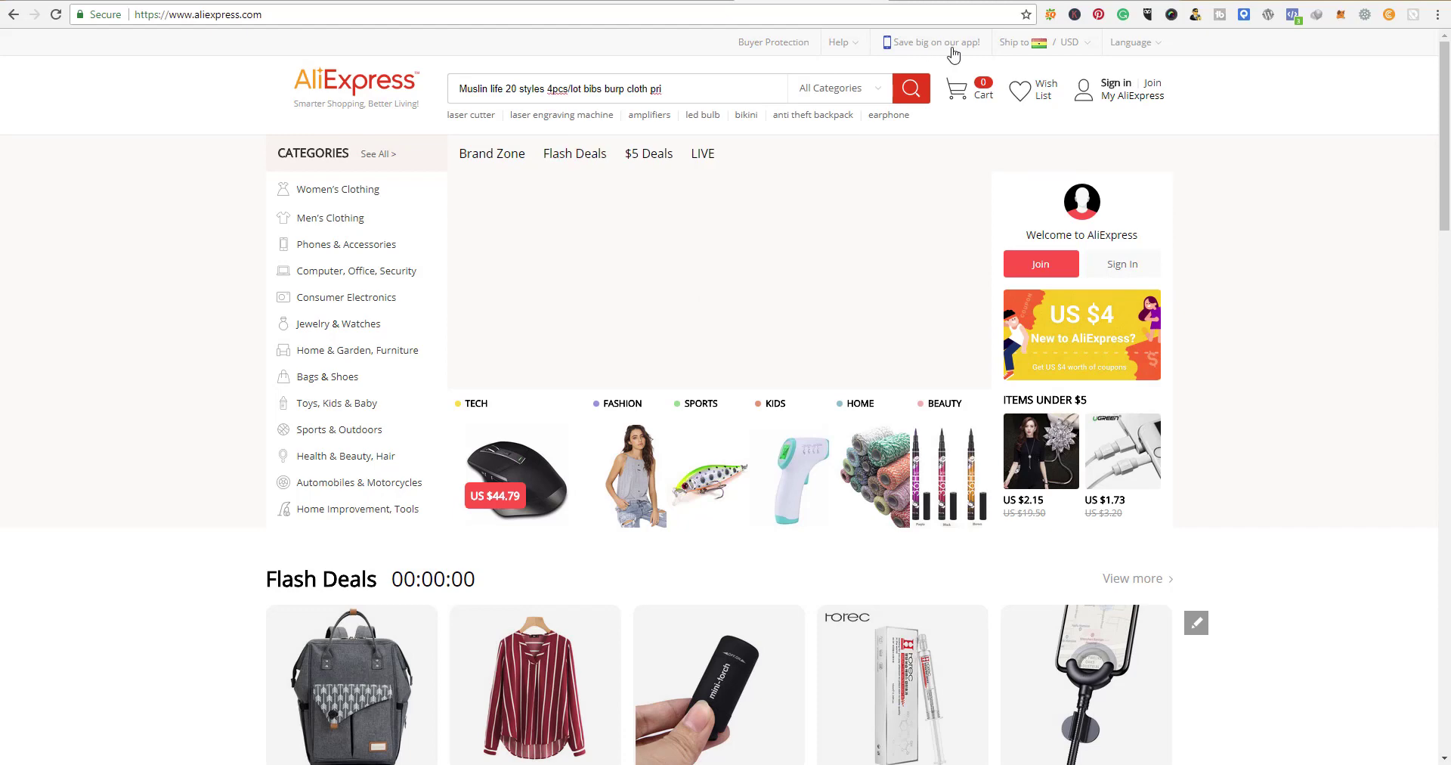
{"action": "left_click", "coordinate": [909, 91]}
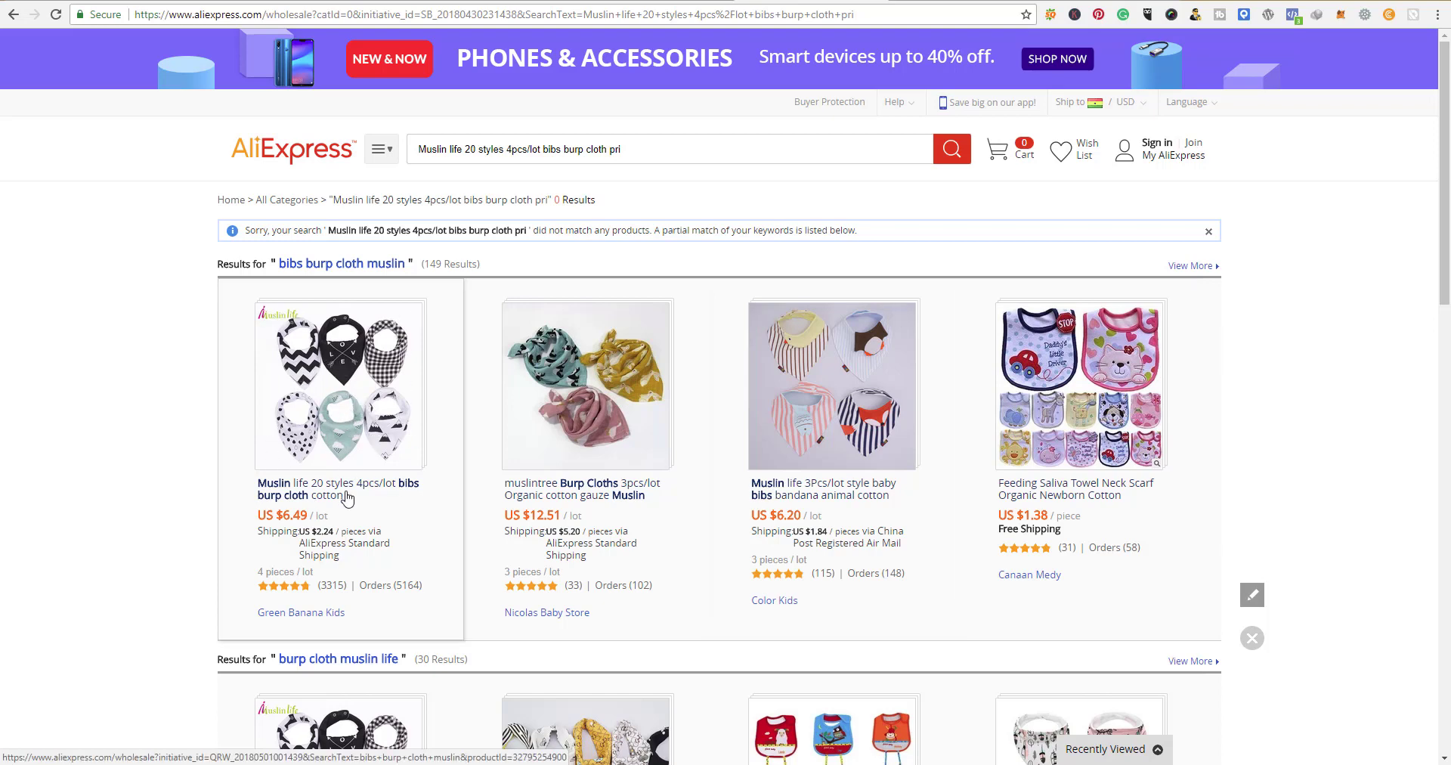
{"action": "left_click", "coordinate": [348, 440]}
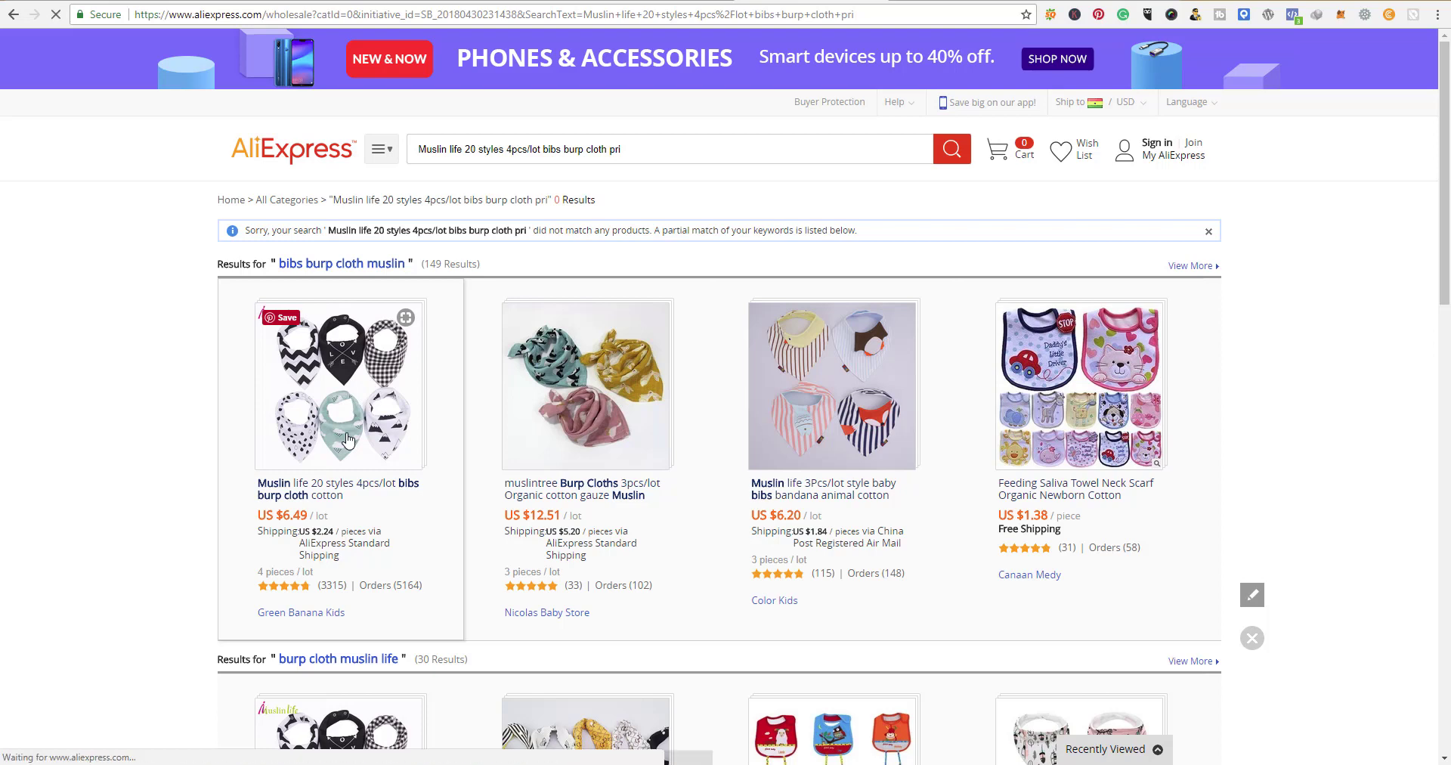
Look through the AliExpress bibs listing's title, item specifics and product description photos
{"action": "scroll", "coordinate": [1209, 339], "scroll_direction": "up", "scroll_amount": 4}
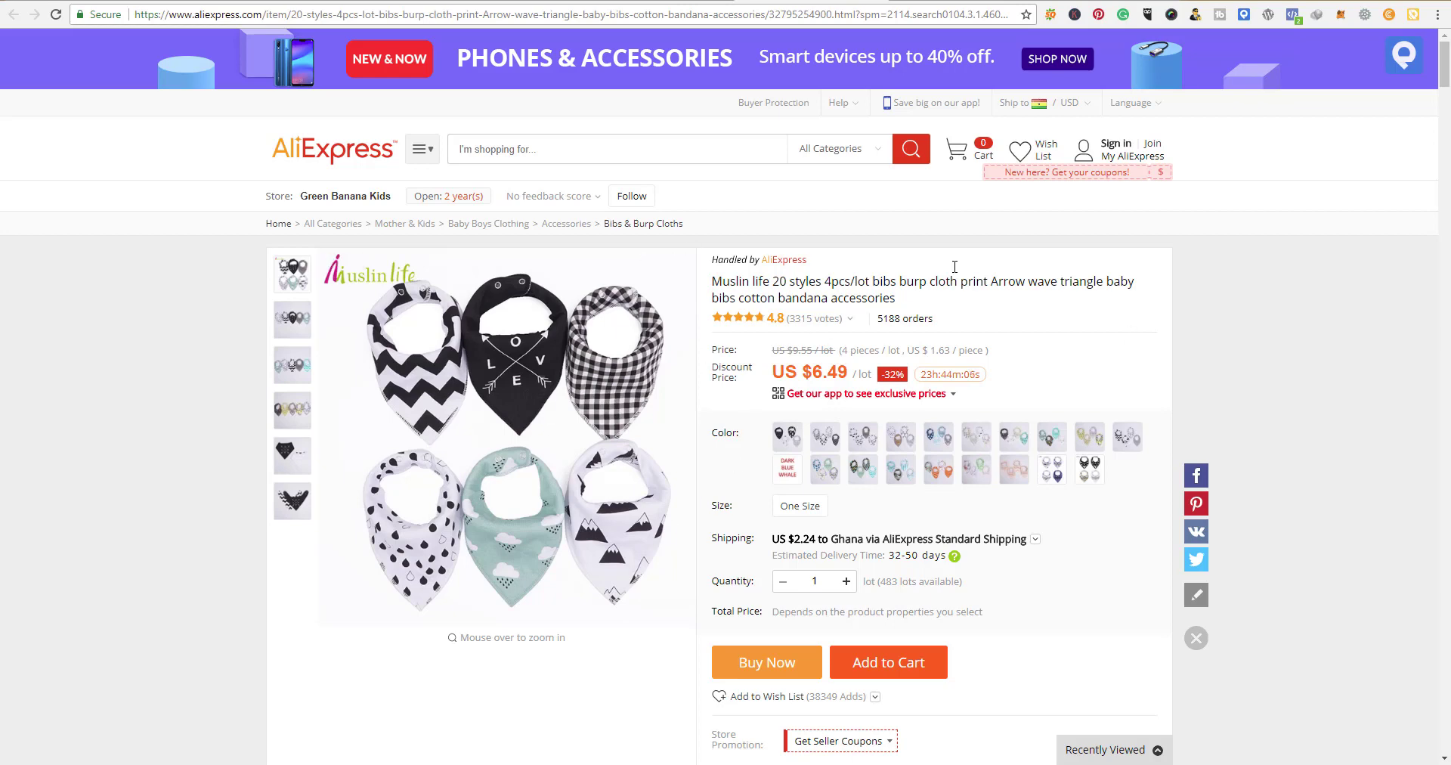
{"action": "scroll", "coordinate": [1043, 382], "scroll_direction": "down", "scroll_amount": 10}
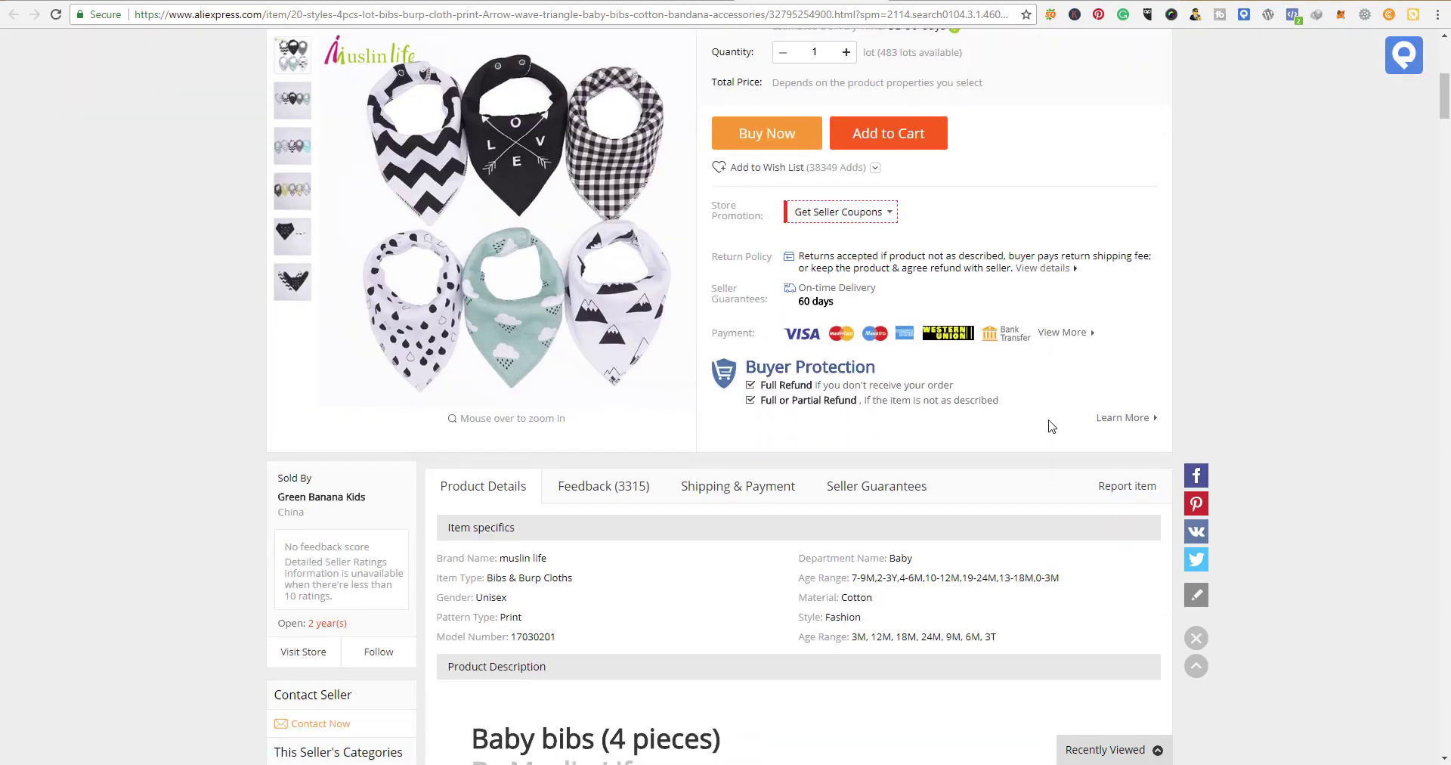
{"action": "scroll", "coordinate": [1049, 424], "scroll_direction": "up", "scroll_amount": 8}
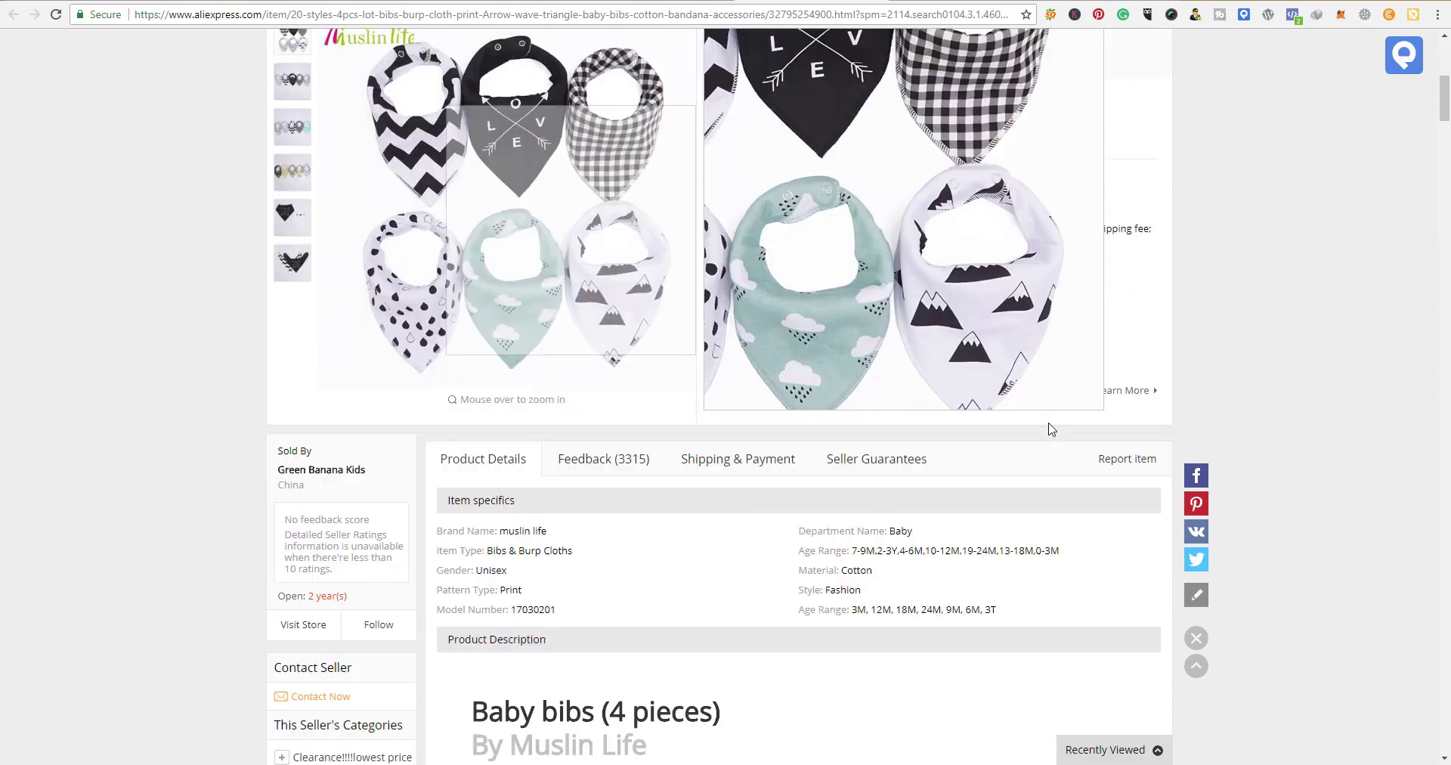
{"action": "scroll", "coordinate": [1046, 472], "scroll_direction": "down", "scroll_amount": 2}
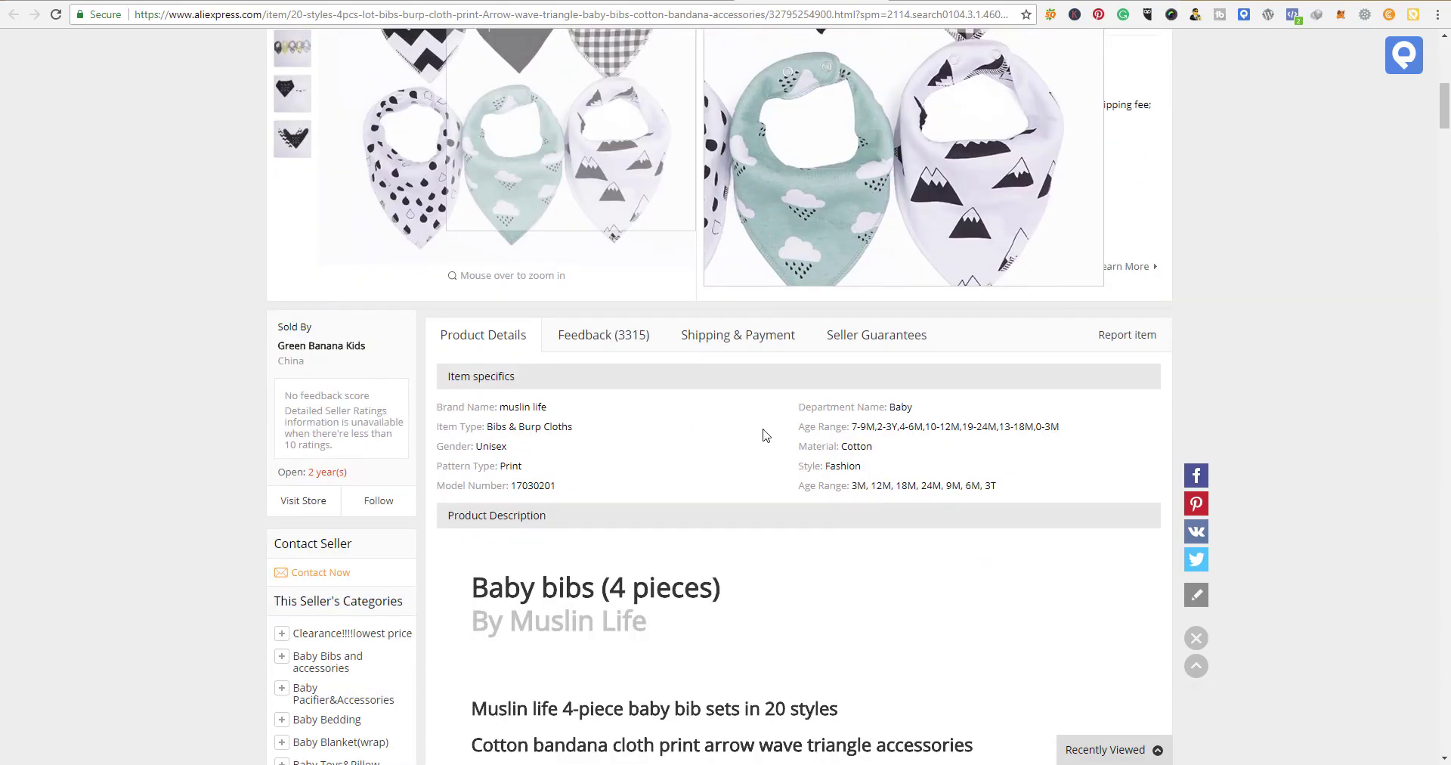
{"action": "scroll", "coordinate": [763, 434], "scroll_direction": "down", "scroll_amount": 3}
{"action": "scroll", "coordinate": [763, 435], "scroll_direction": "down", "scroll_amount": 15}
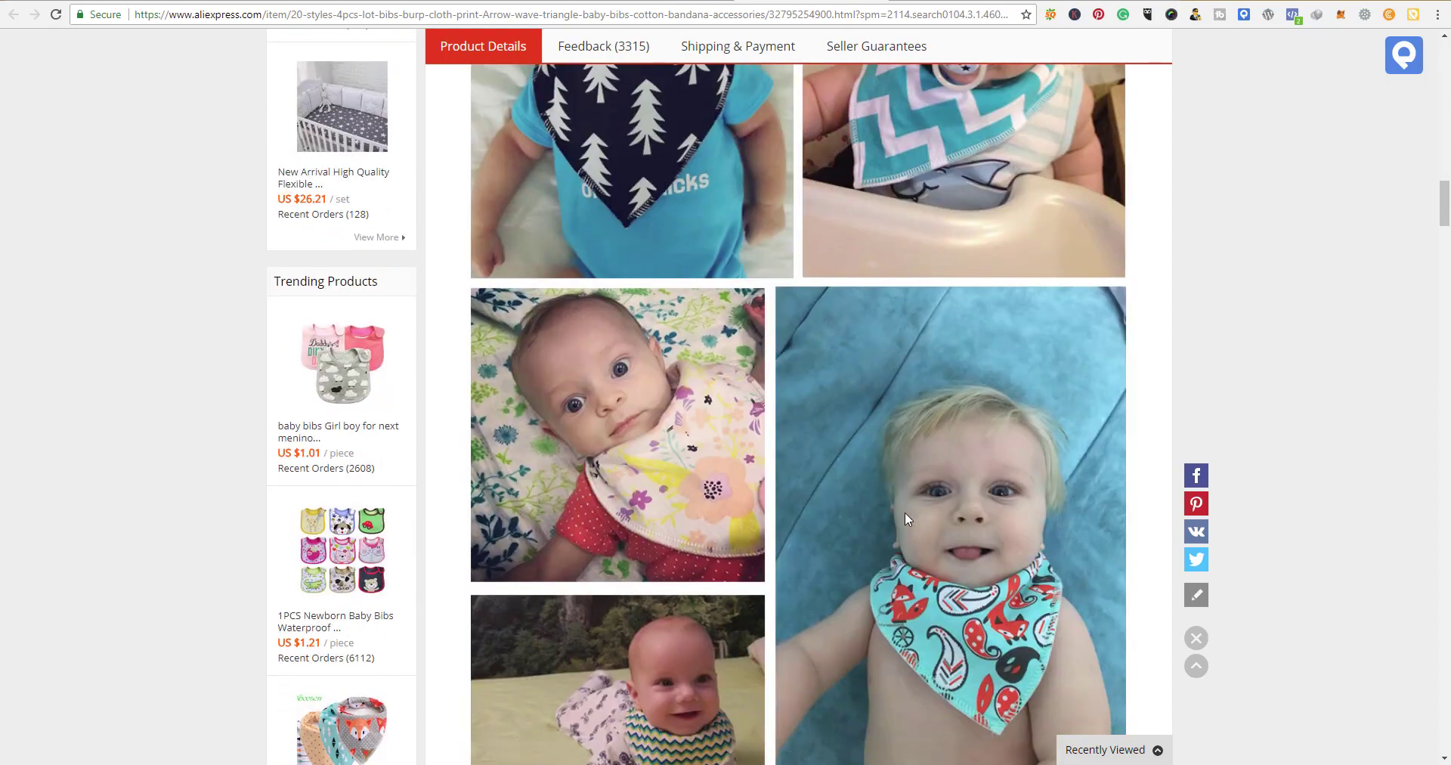
{"action": "scroll", "coordinate": [904, 519], "scroll_direction": "down", "scroll_amount": 20}
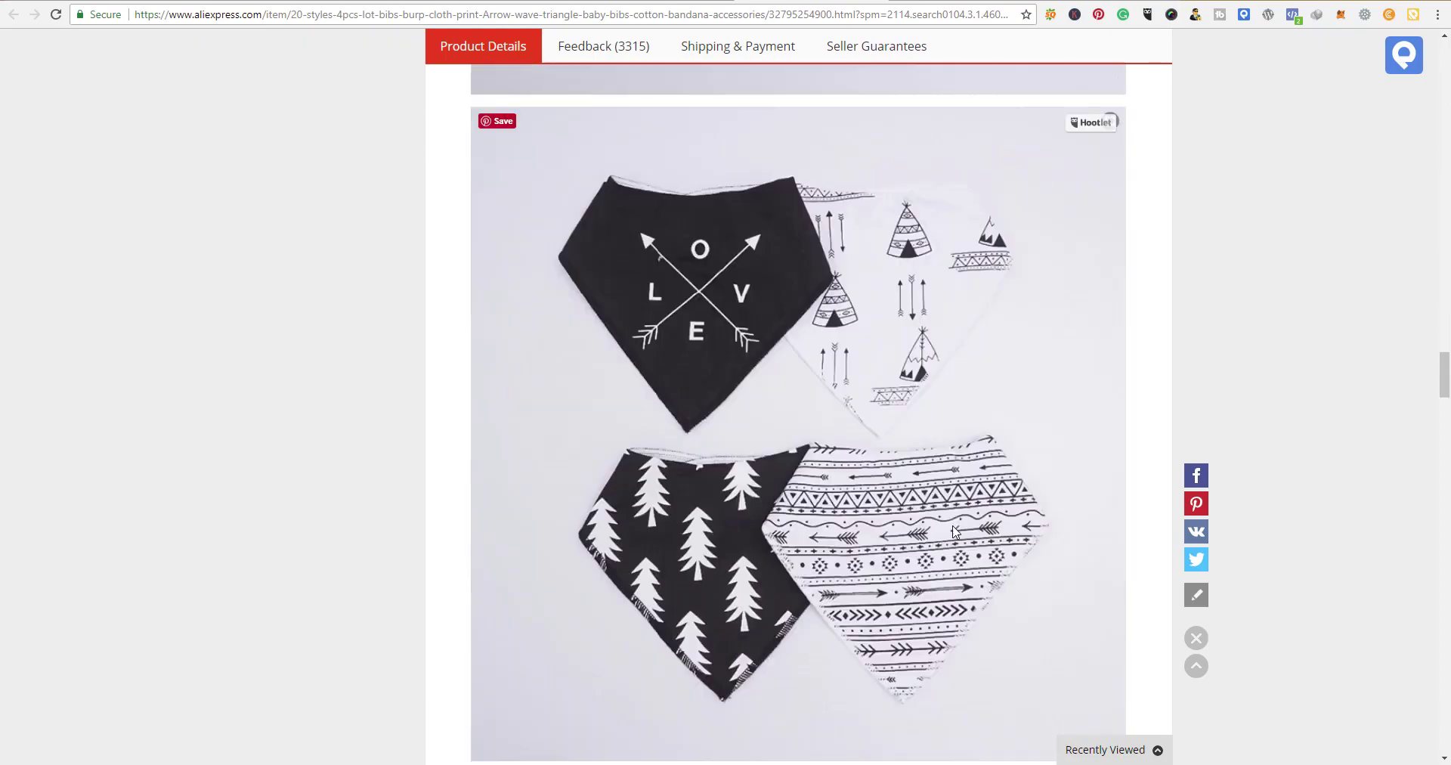
{"action": "key", "text": "Home"}
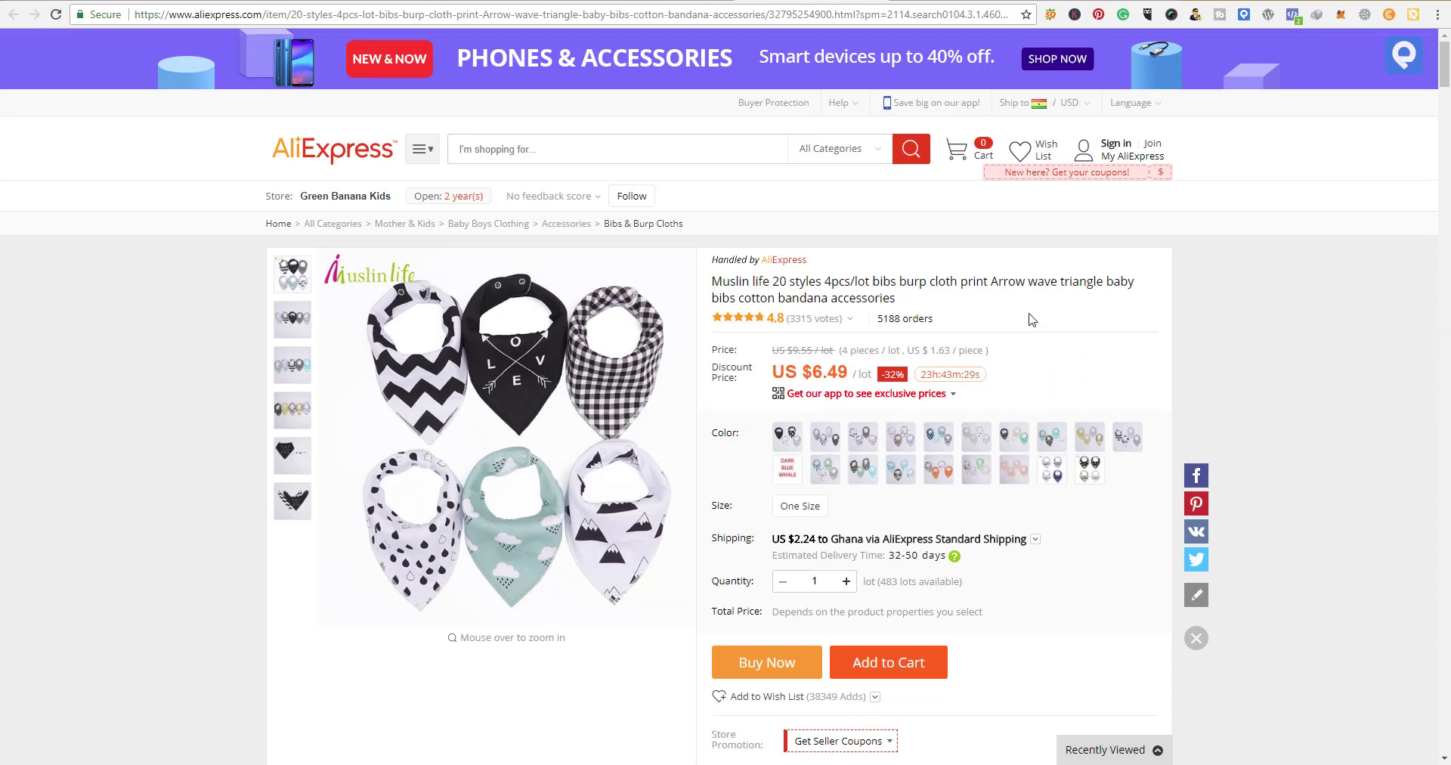
Switch back to the WordPress product editor, open the bibs product's permalink slug for editing and copy the whole slug
{"action": "left_click", "coordinate": [521, 0]}
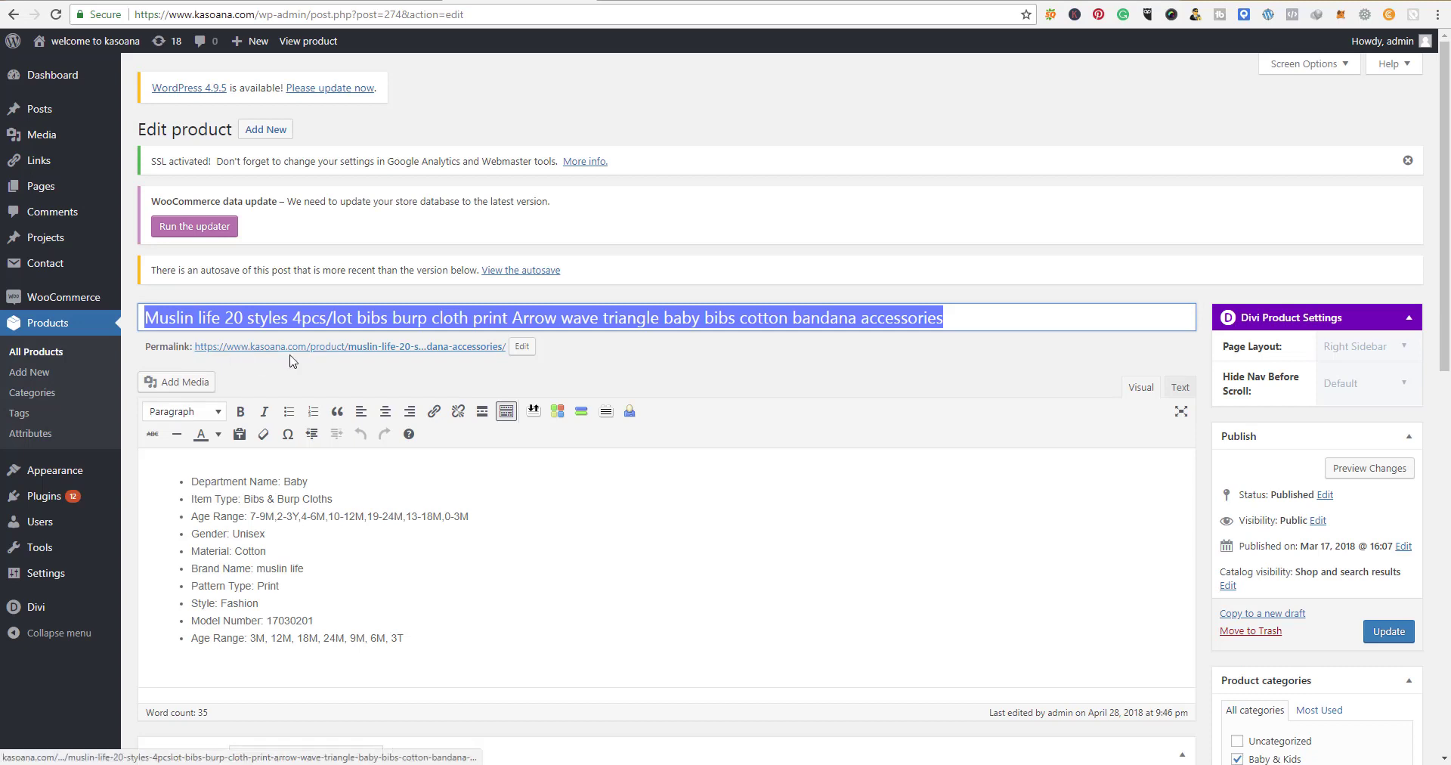
{"action": "left_click", "coordinate": [522, 349]}
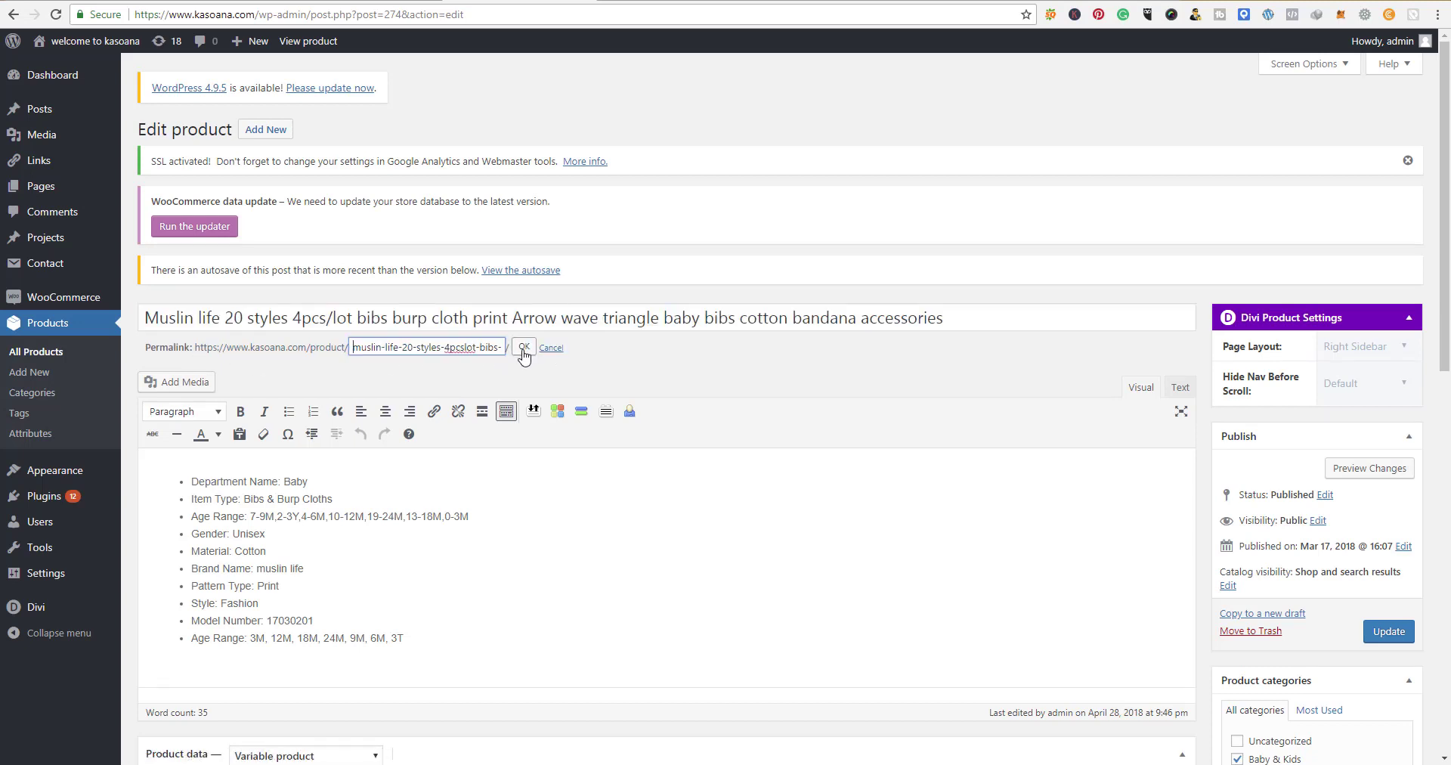
{"action": "left_click_drag", "start_coordinate": [352, 347], "coordinate": [510, 352]}
{"action": "right_click", "coordinate": [478, 349]}
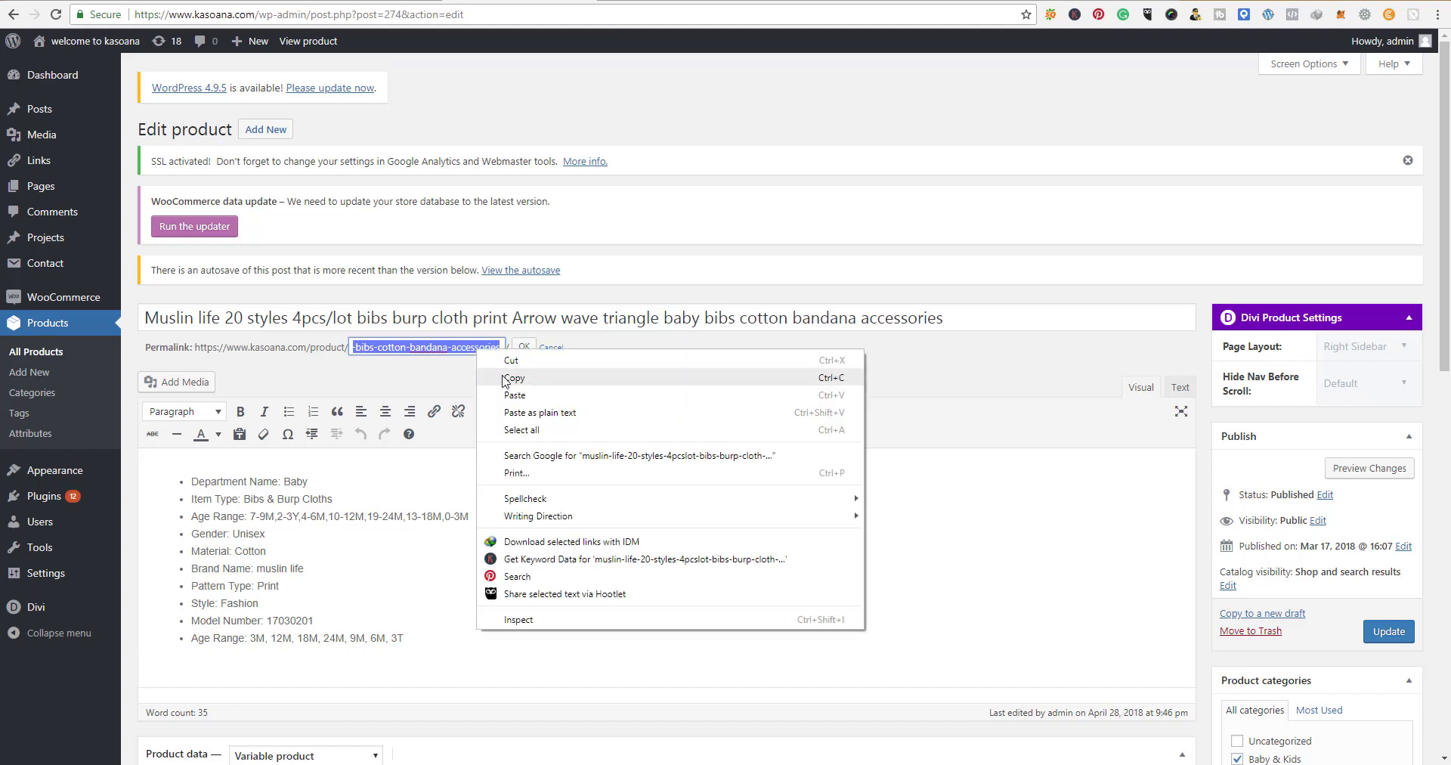
{"action": "left_click", "coordinate": [508, 382]}
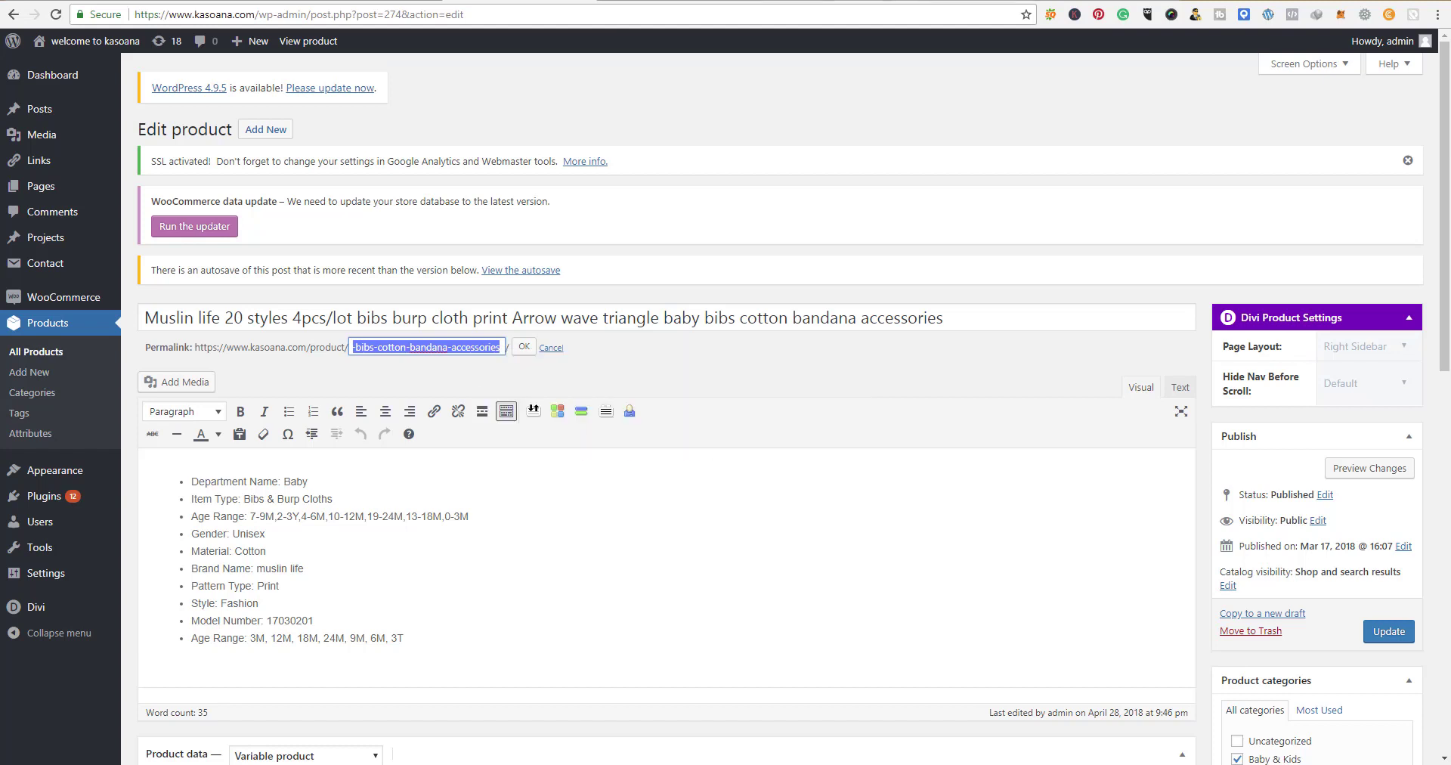
Return to the AliExpress listing and get its reviews with the Ryviu extension, pasting the copied slug as the manually entered product handle
{"action": "key", "text": "ctrl+Tab"}
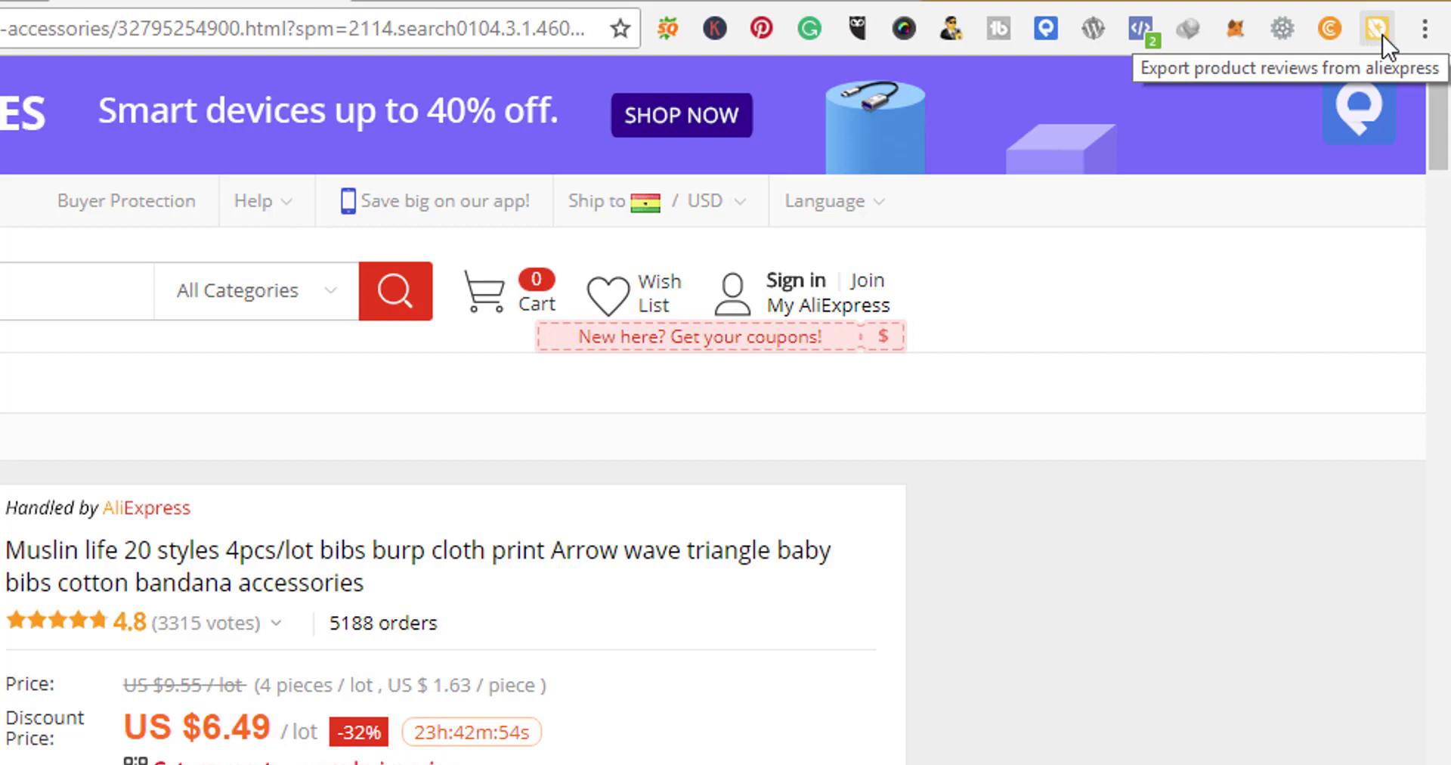
{"action": "left_click", "coordinate": [1376, 25]}
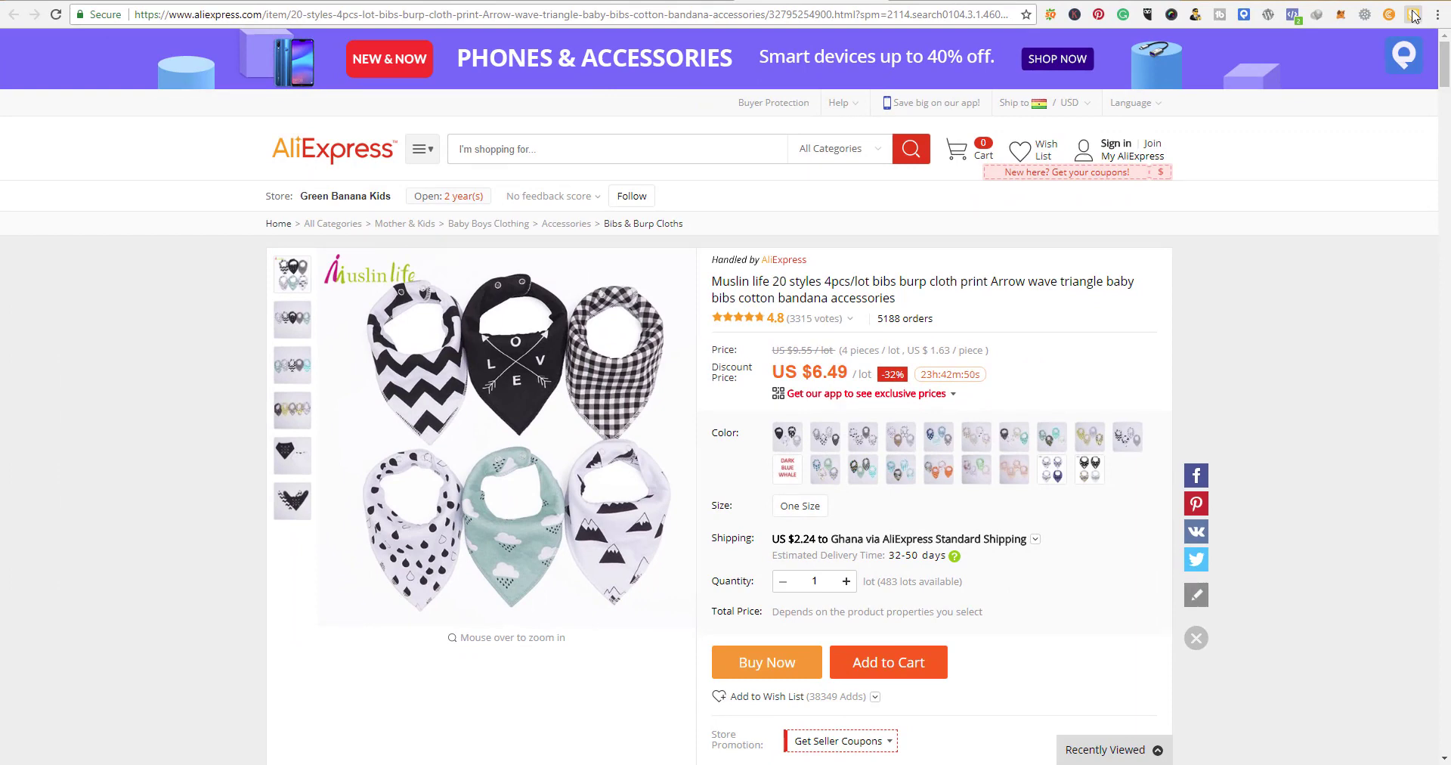
{"action": "left_click", "coordinate": [1410, 23]}
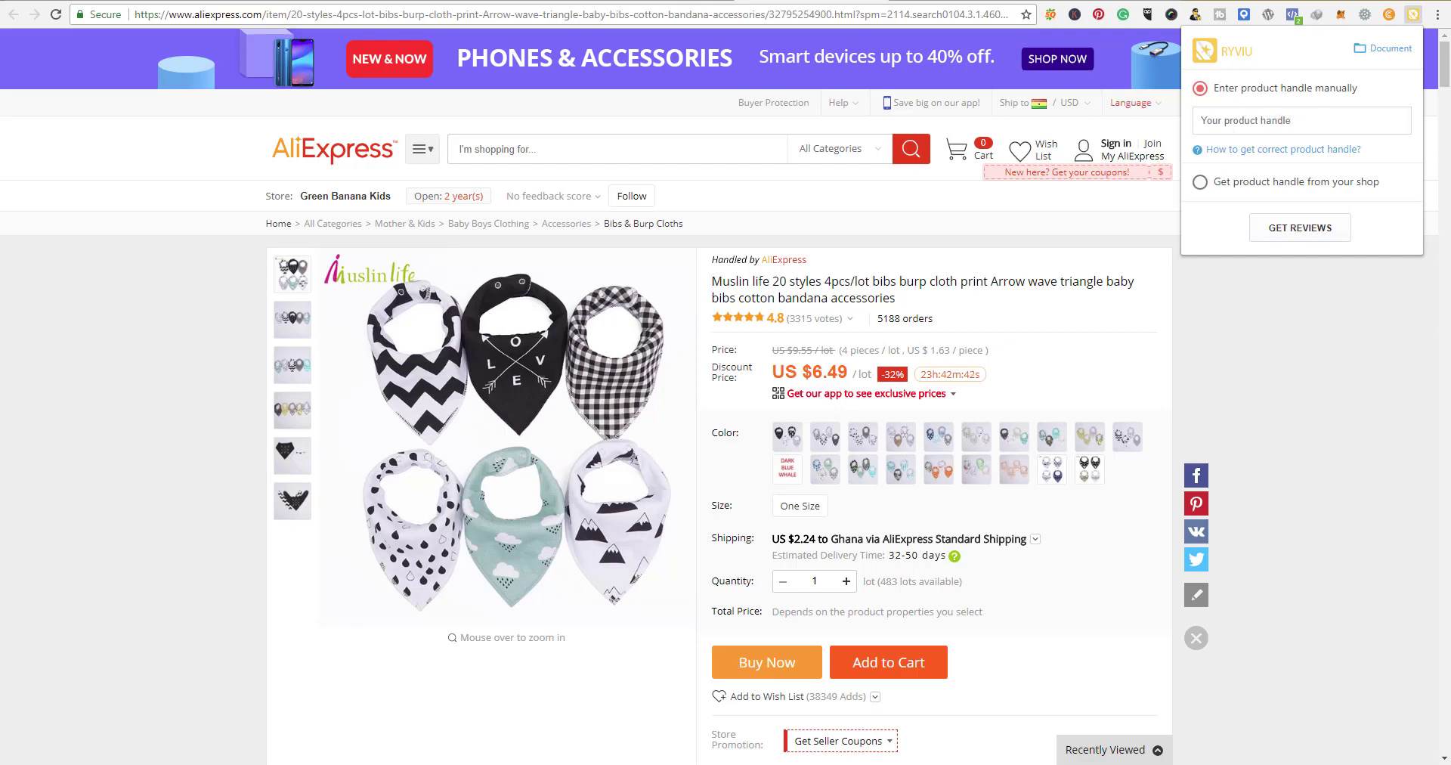
{"action": "left_click", "coordinate": [521, 1]}
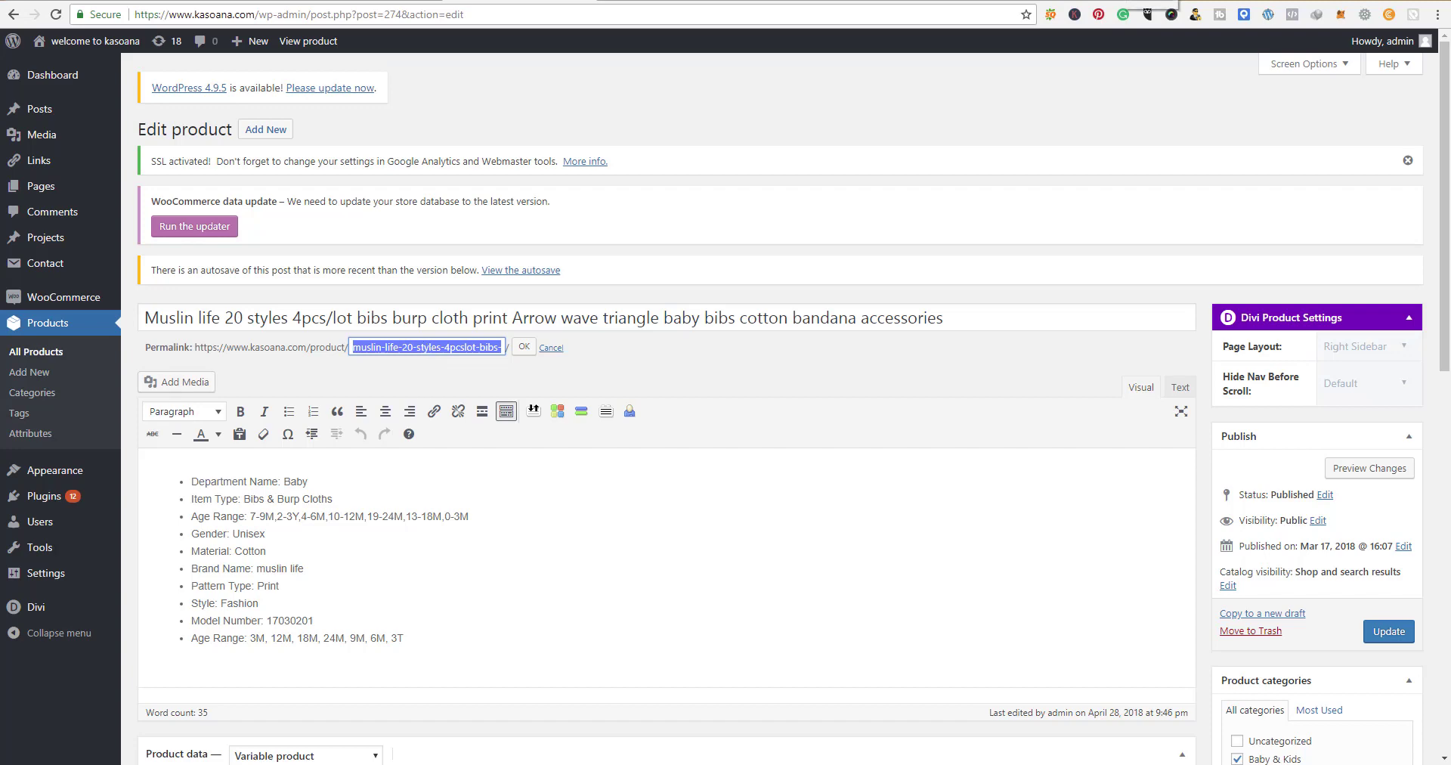
{"action": "left_click", "coordinate": [1149, 4]}
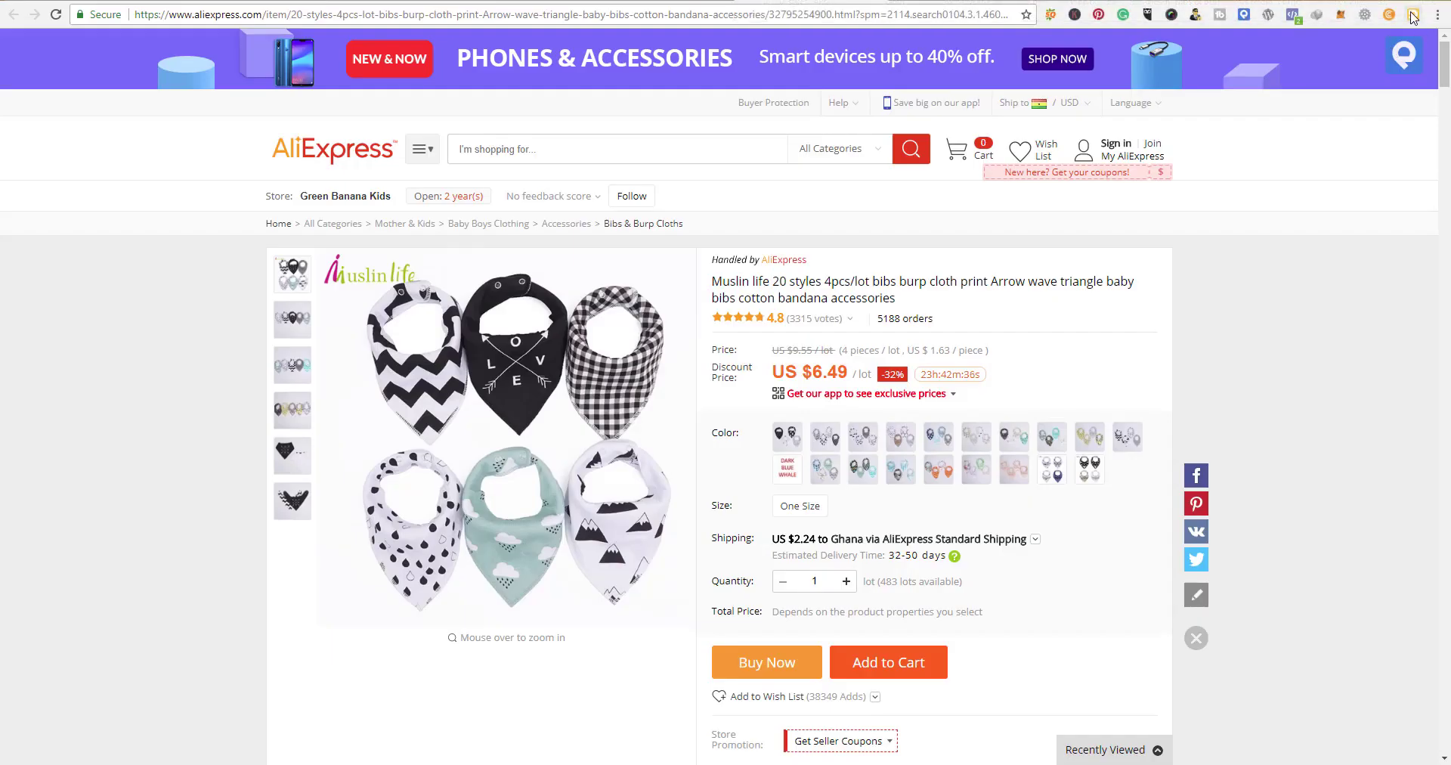
{"action": "left_click", "coordinate": [1413, 14]}
{"action": "left_click", "coordinate": [1285, 125]}
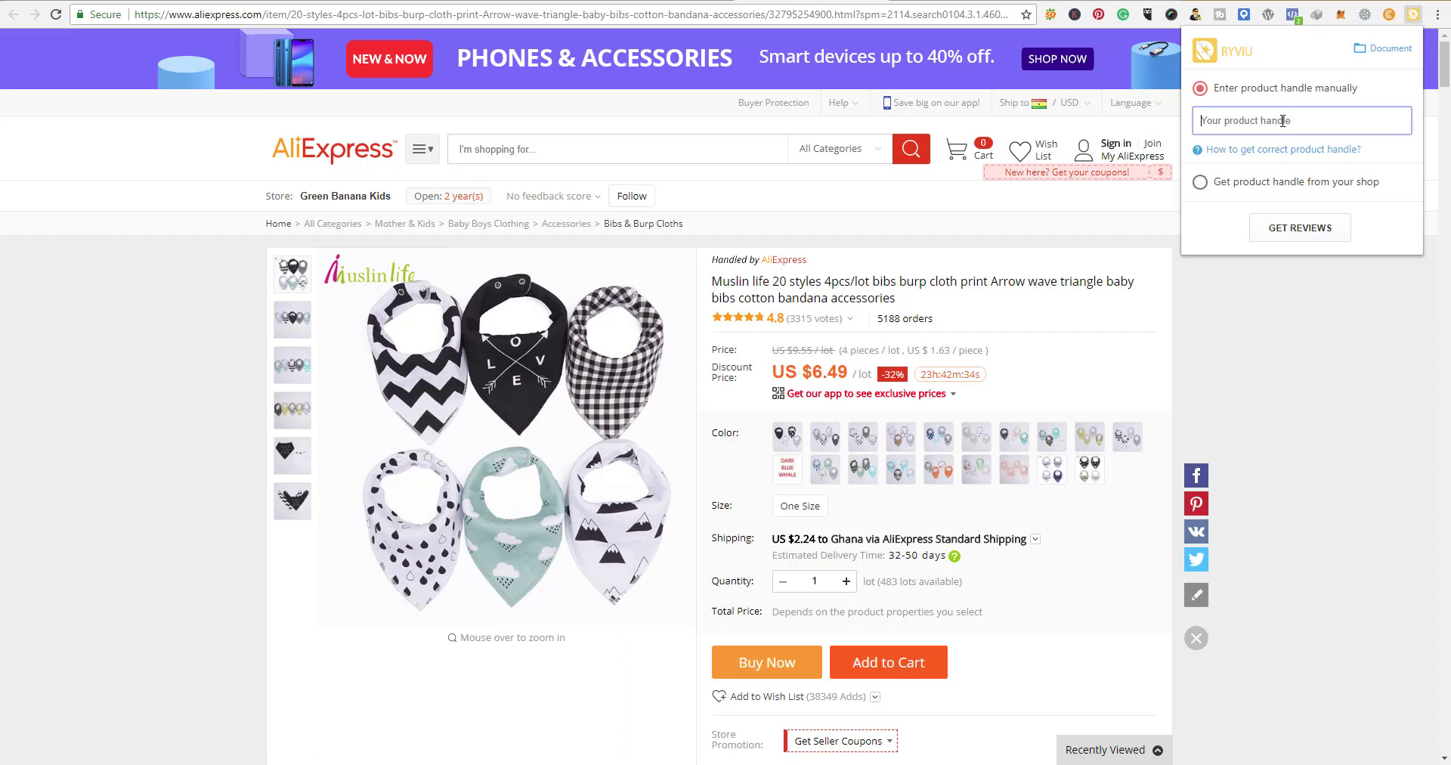
{"action": "right_click", "coordinate": [1285, 125]}
{"action": "left_click", "coordinate": [1313, 215]}
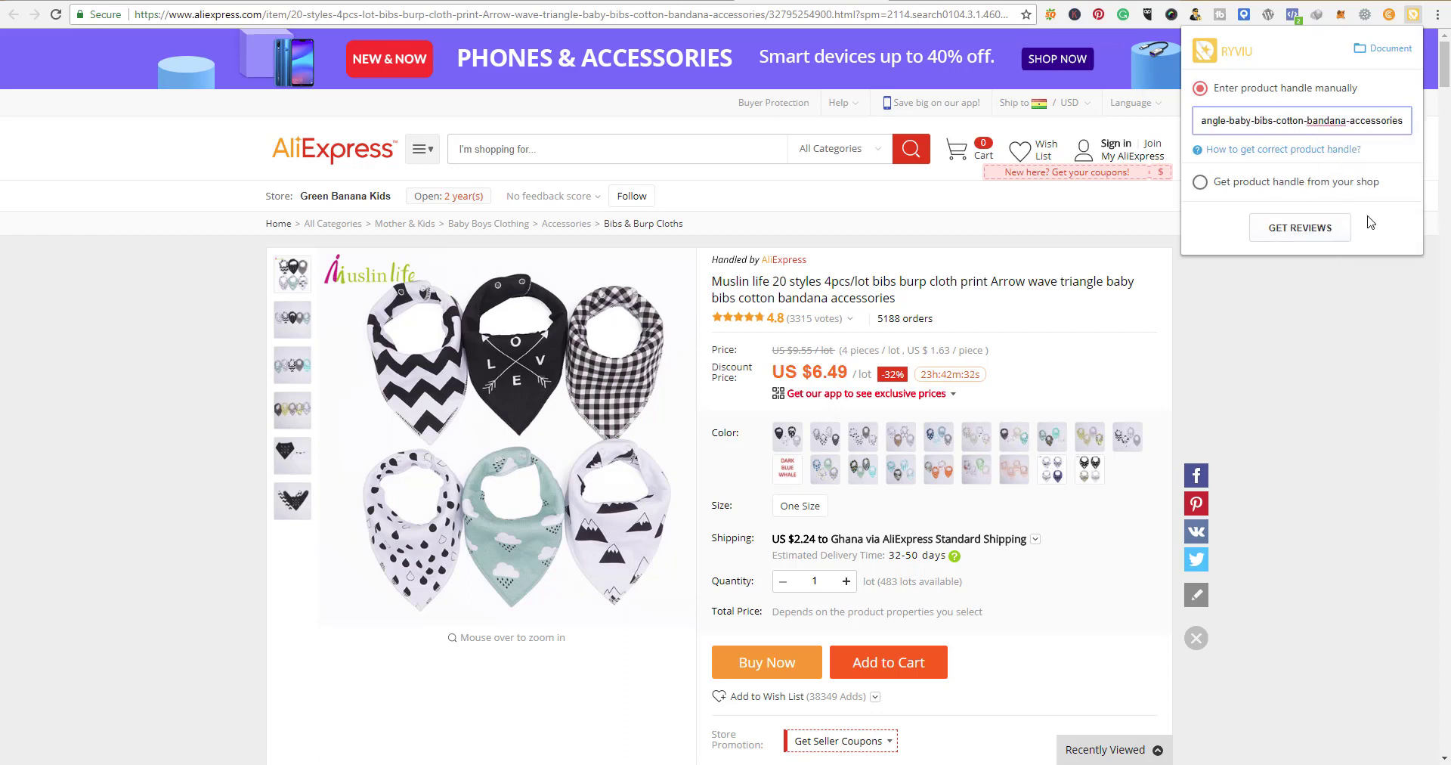
{"action": "left_click", "coordinate": [1296, 234]}
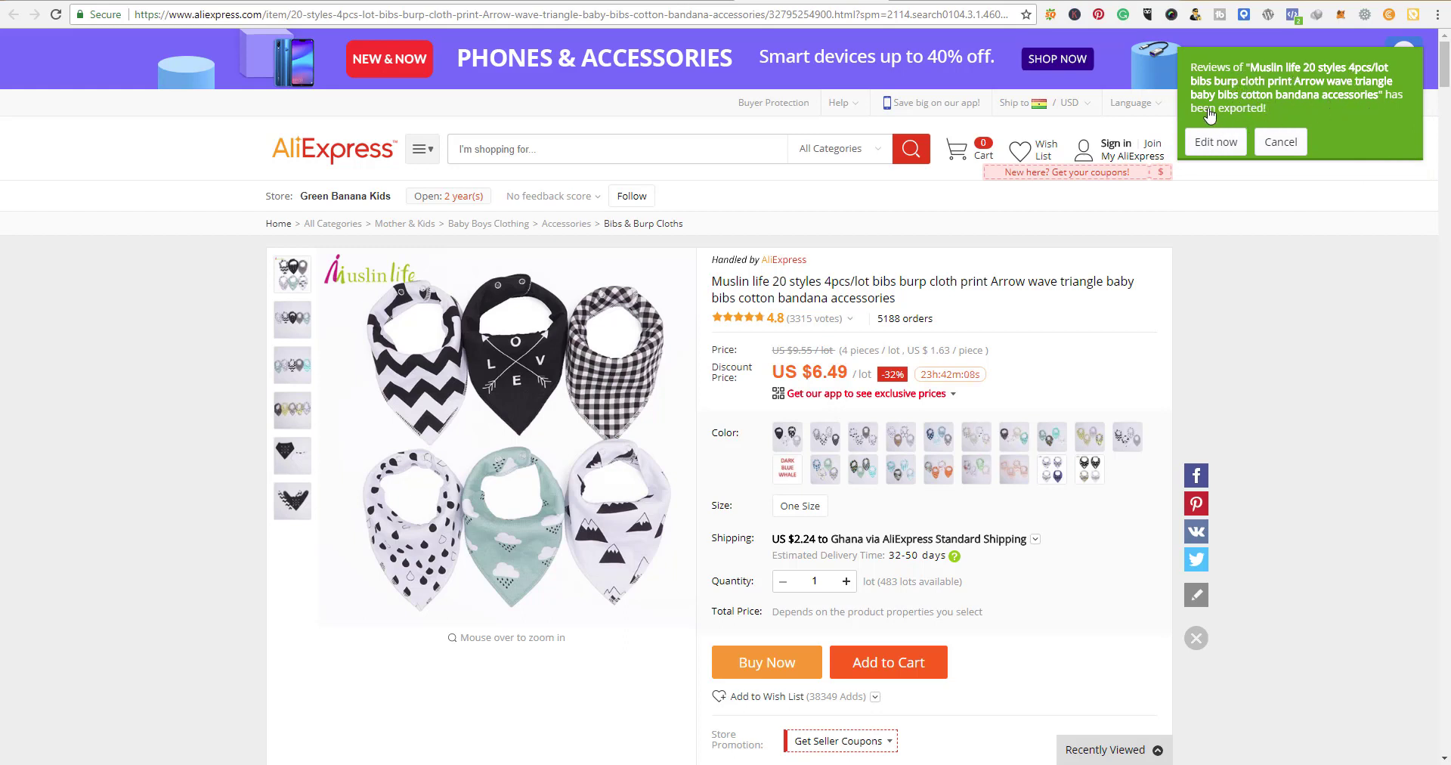
Open the exported reviews for editing in the Ryviu dashboard and check how many of the available reviews were imported
{"action": "left_click", "coordinate": [1215, 151]}
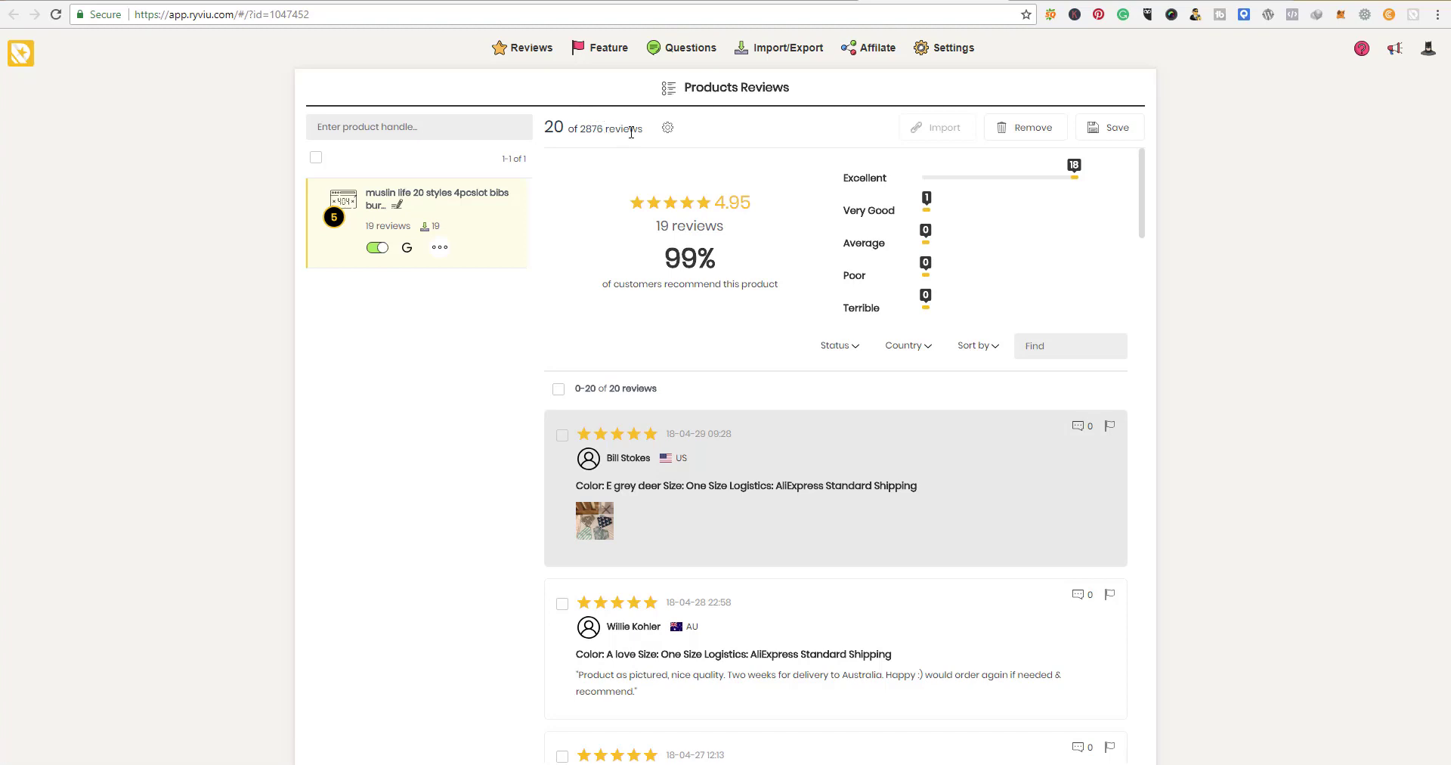
{"action": "double_click", "coordinate": [565, 129]}
{"action": "left_click", "coordinate": [573, 128]}
{"action": "left_click_drag", "start_coordinate": [568, 129], "coordinate": [544, 132]}
{"action": "left_click_drag", "start_coordinate": [580, 129], "coordinate": [603, 130]}
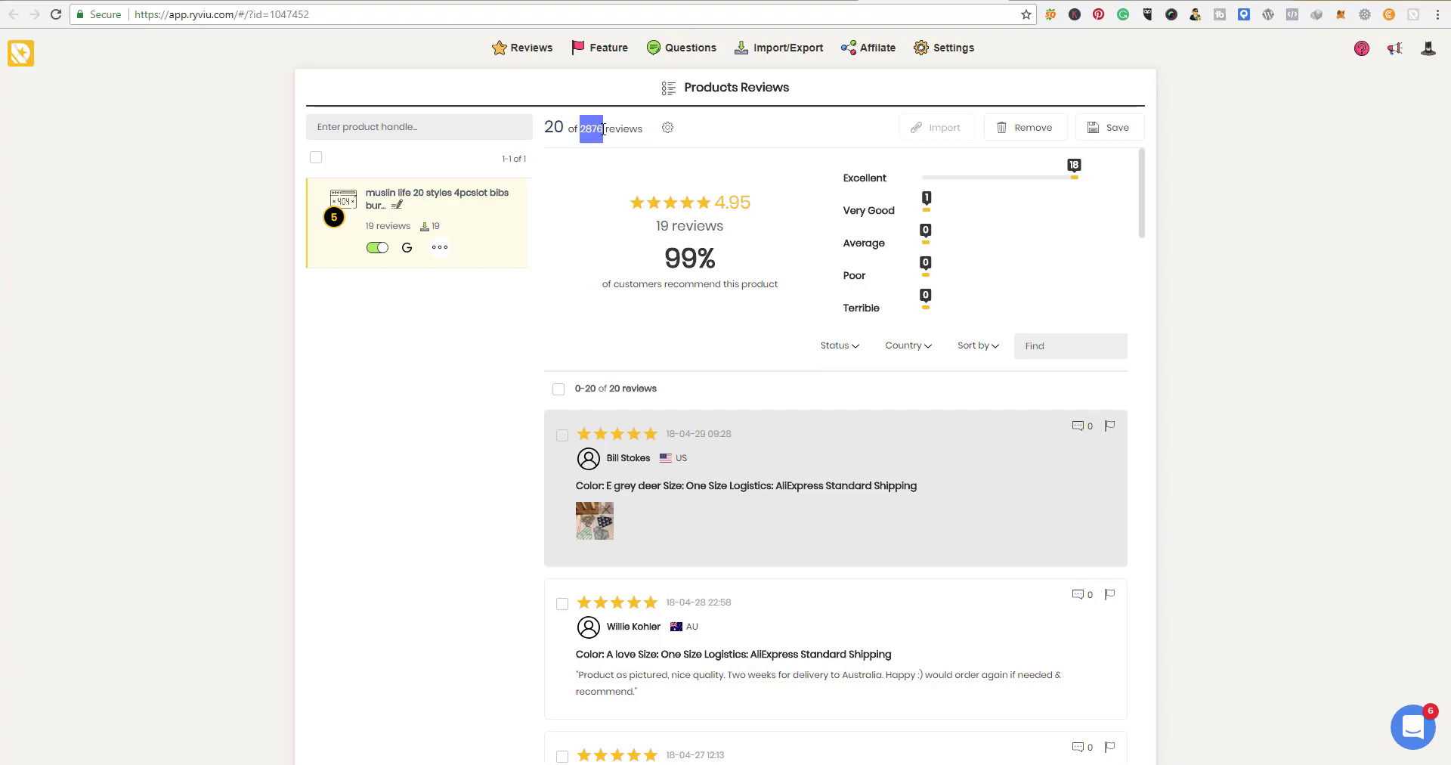
Switch to the bibs product's store page, reload it and check the rating summary in the customer reviews section
{"action": "key", "text": "ctrl+Tab"}
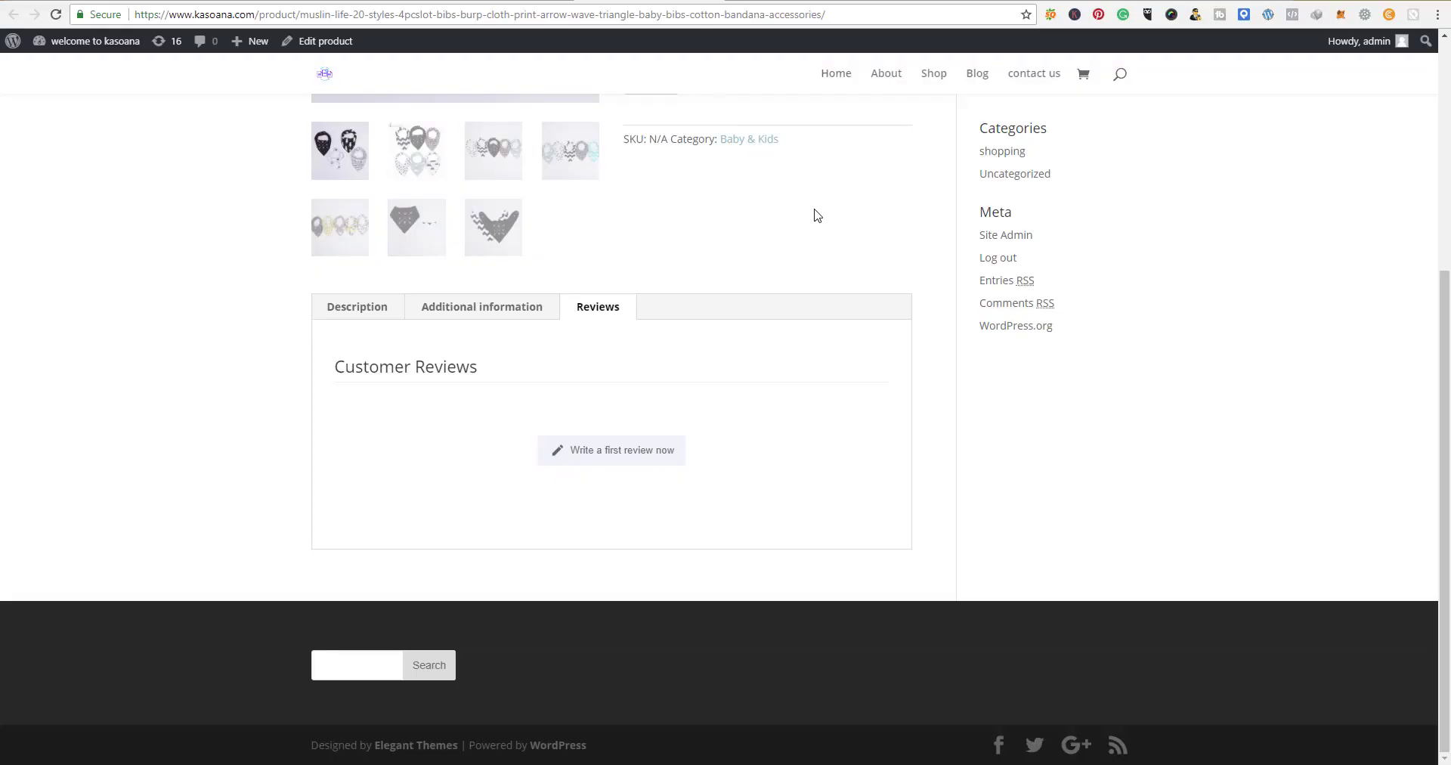
{"action": "left_click", "coordinate": [55, 15]}
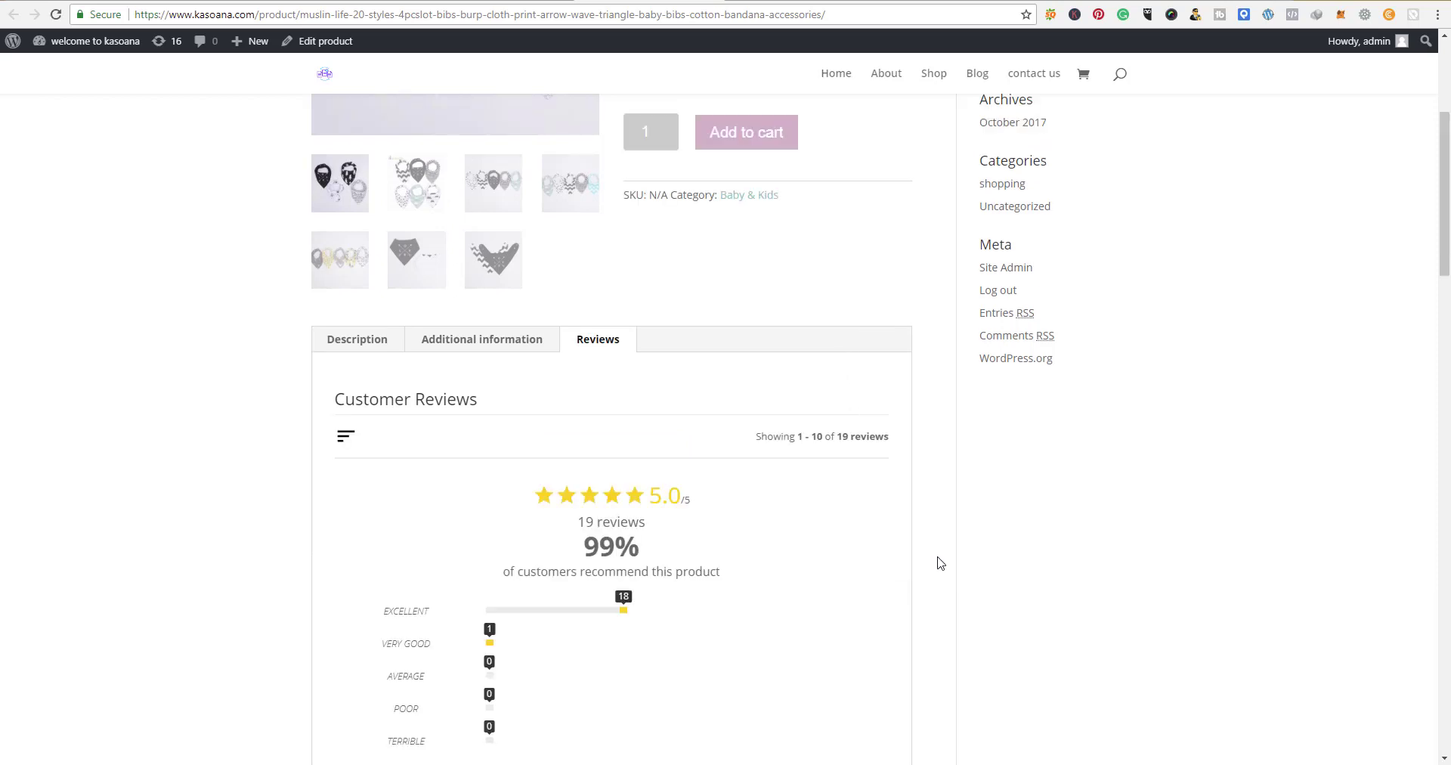
{"action": "scroll", "coordinate": [937, 559], "scroll_direction": "down", "scroll_amount": 4}
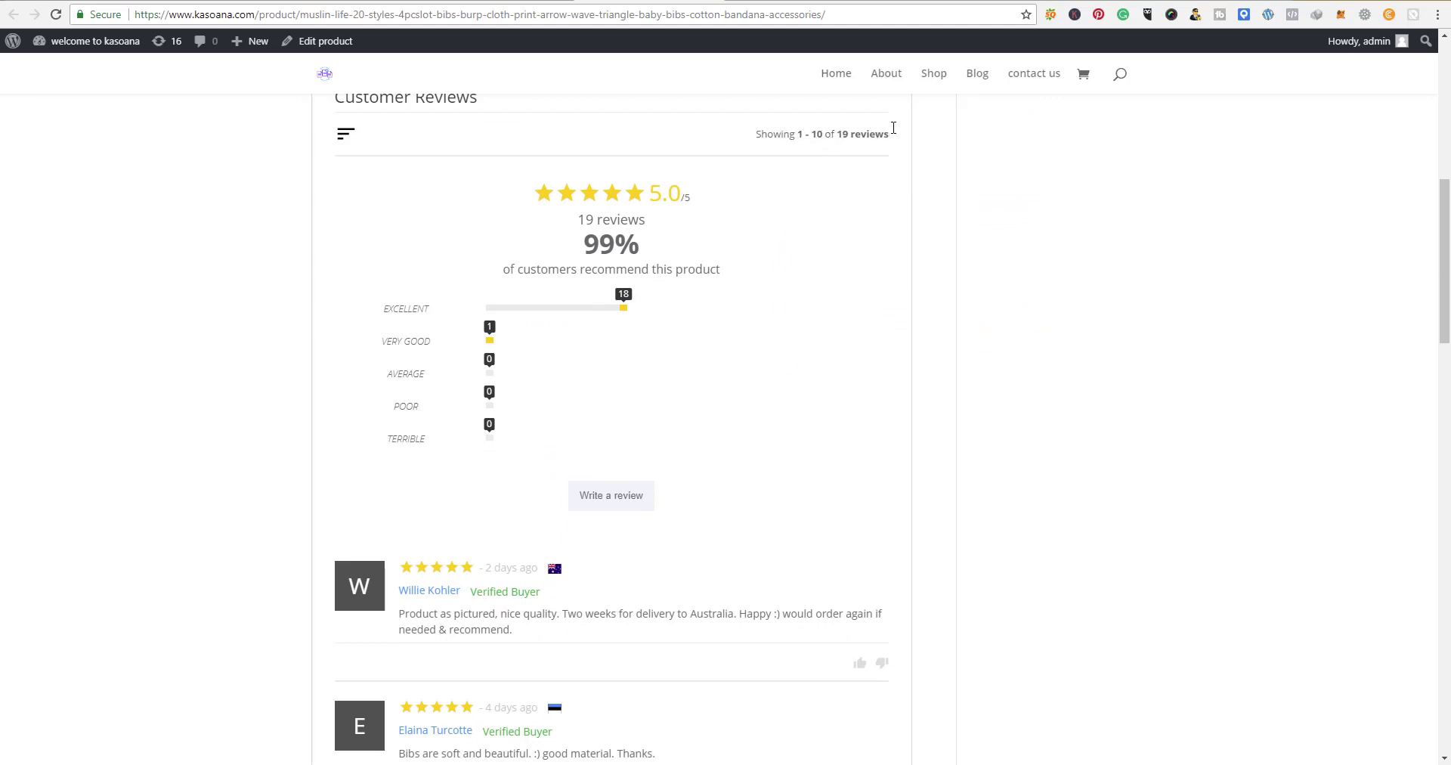
{"action": "scroll", "coordinate": [861, 423], "scroll_direction": "down", "scroll_amount": 2}
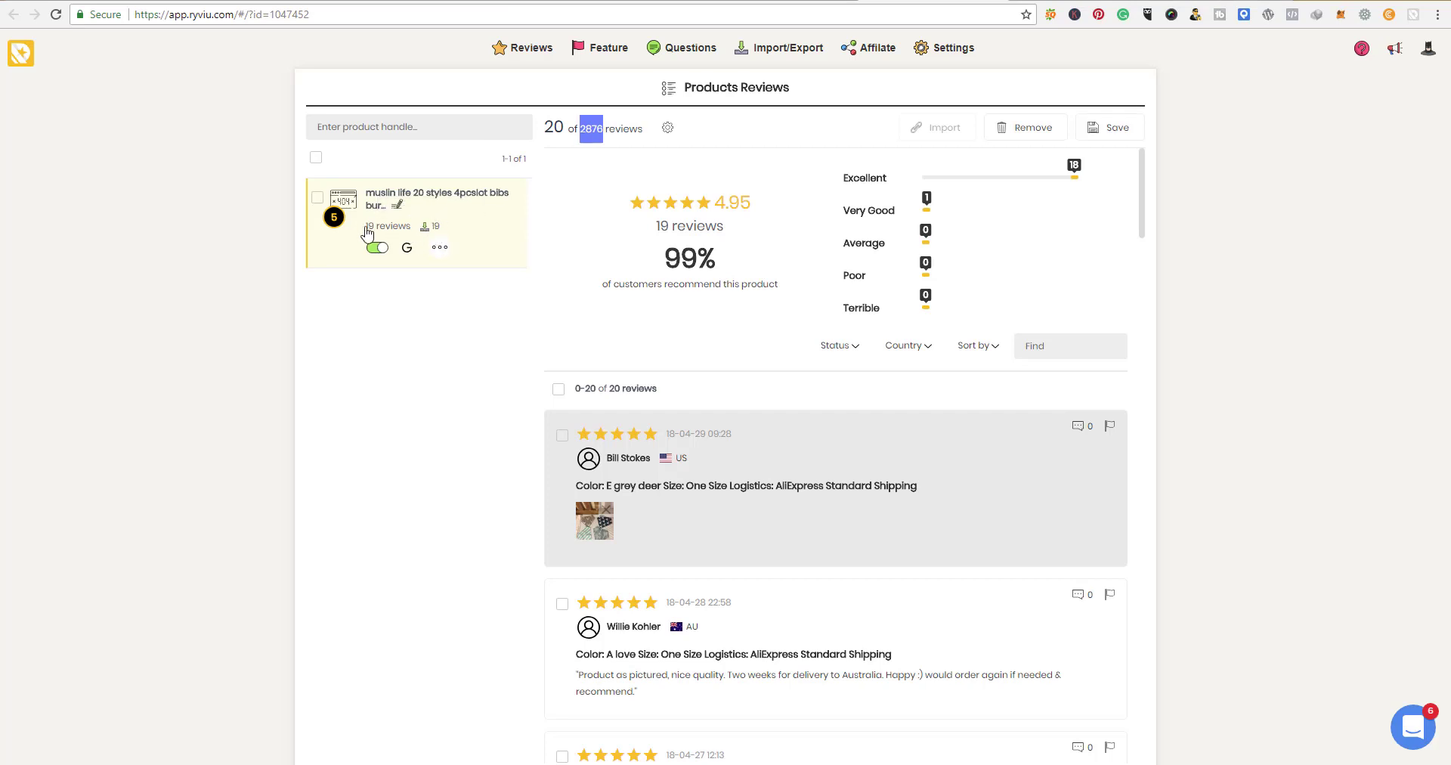
Go back to the store's product page and examine the imported customer reviews, their photos and the star rating below the product title
{"action": "key", "text": "alt+Left"}
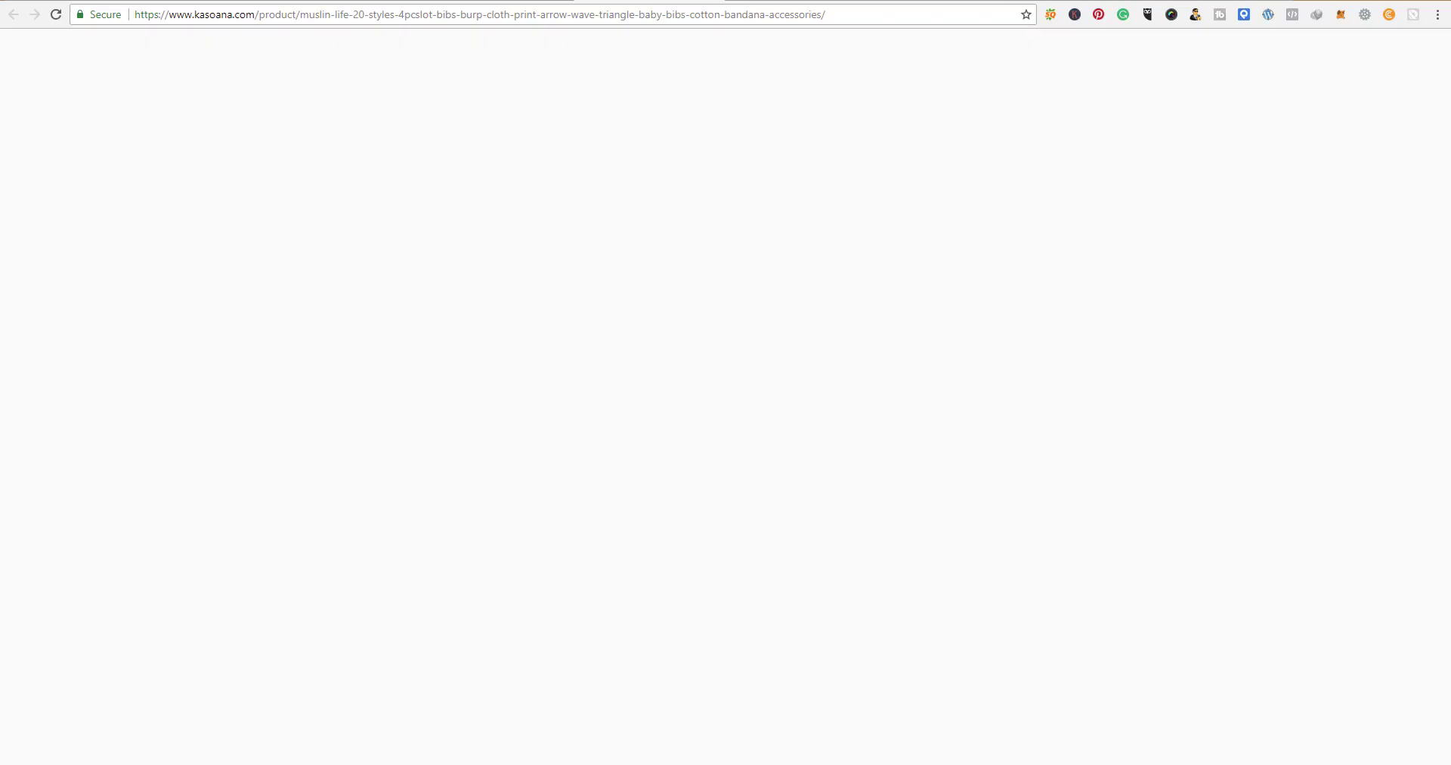
{"action": "scroll", "coordinate": [755, 265], "scroll_direction": "up", "scroll_amount": 2}
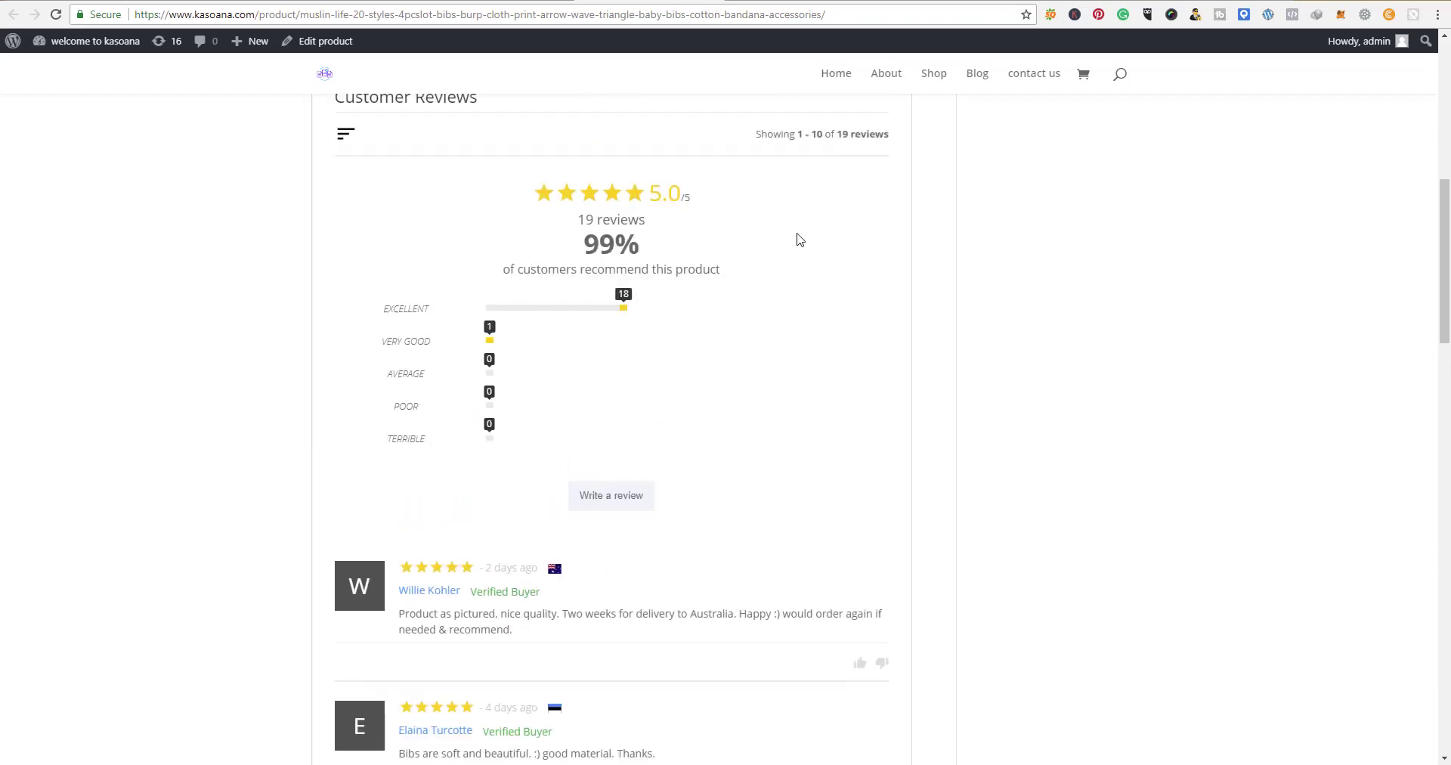
{"action": "scroll", "coordinate": [786, 431], "scroll_direction": "down", "scroll_amount": 8}
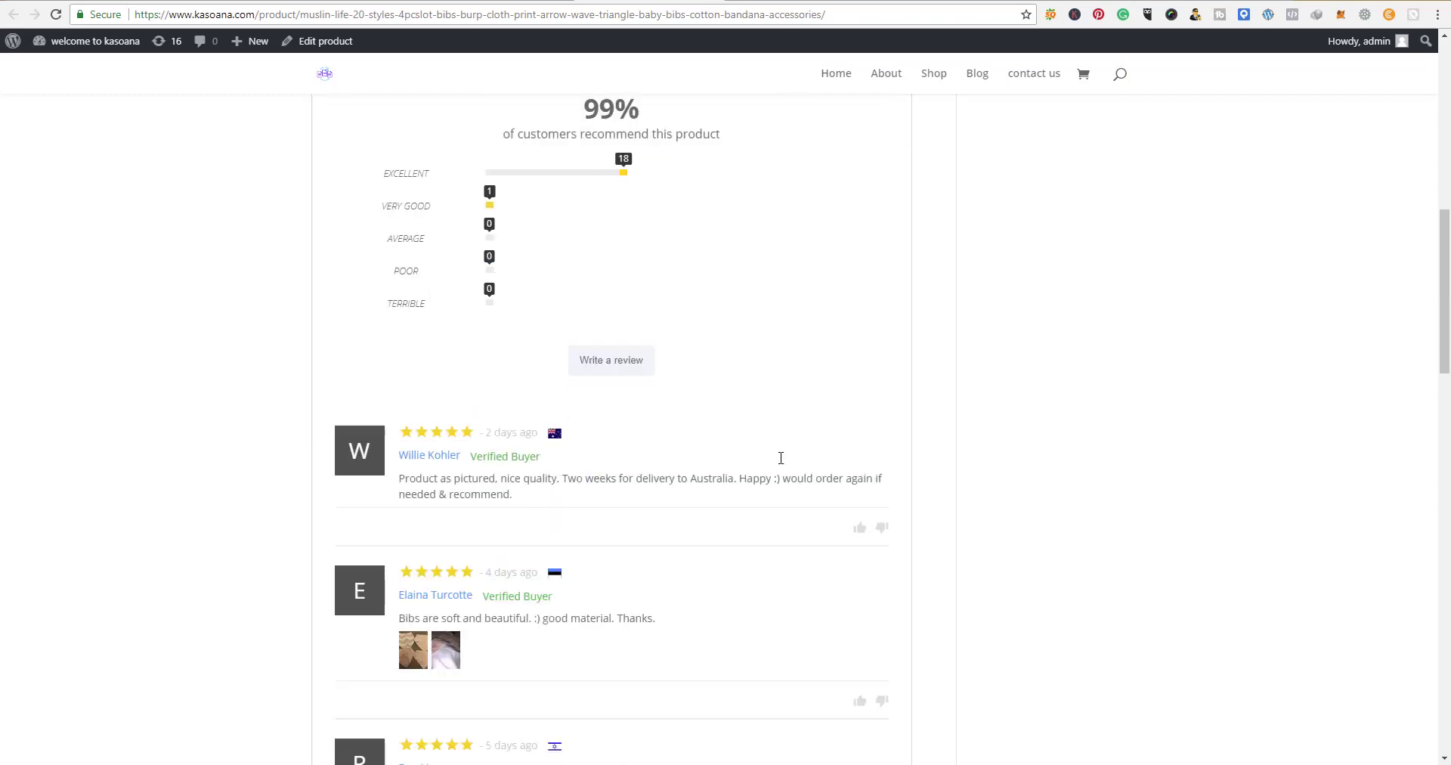
{"action": "scroll", "coordinate": [782, 466], "scroll_direction": "down", "scroll_amount": 15}
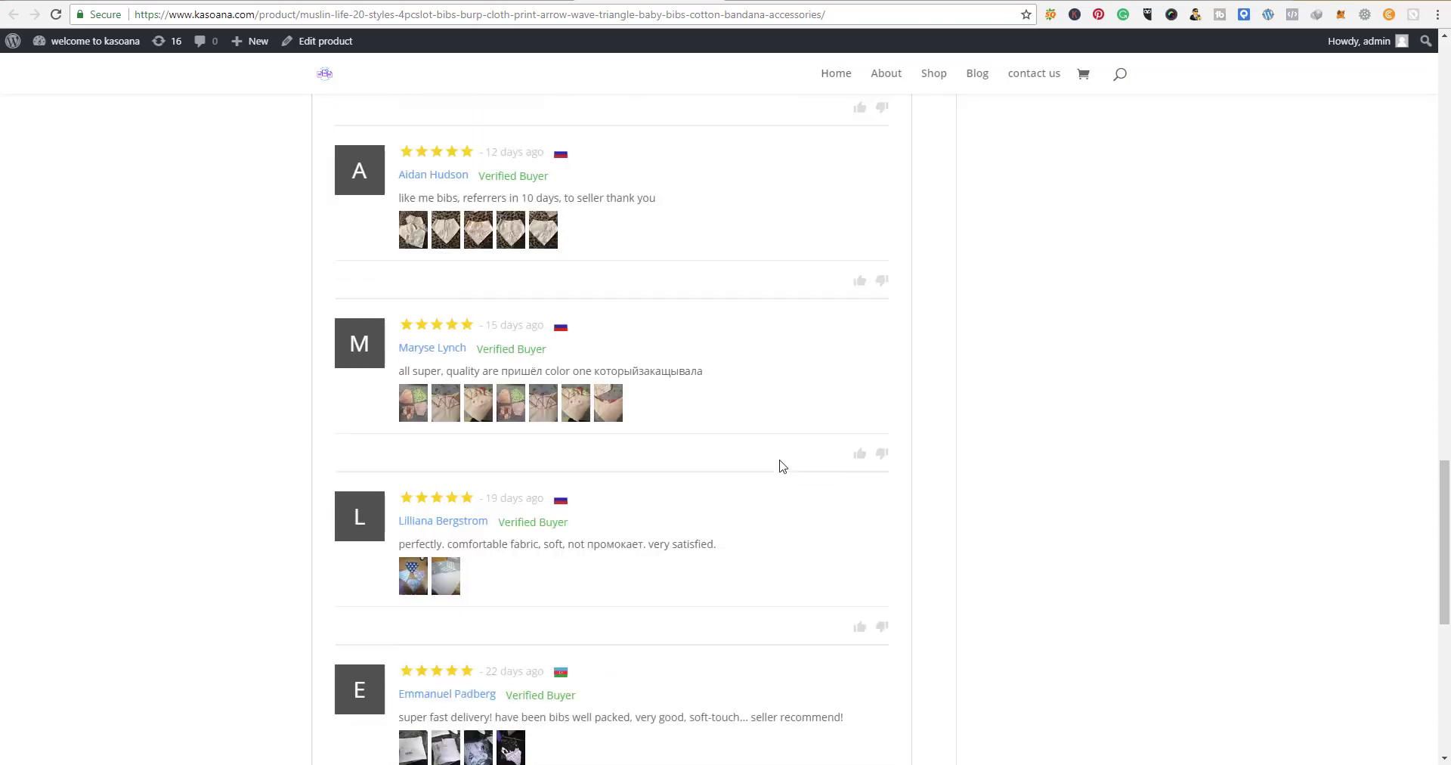
{"action": "scroll", "coordinate": [771, 446], "scroll_direction": "up", "scroll_amount": 13}
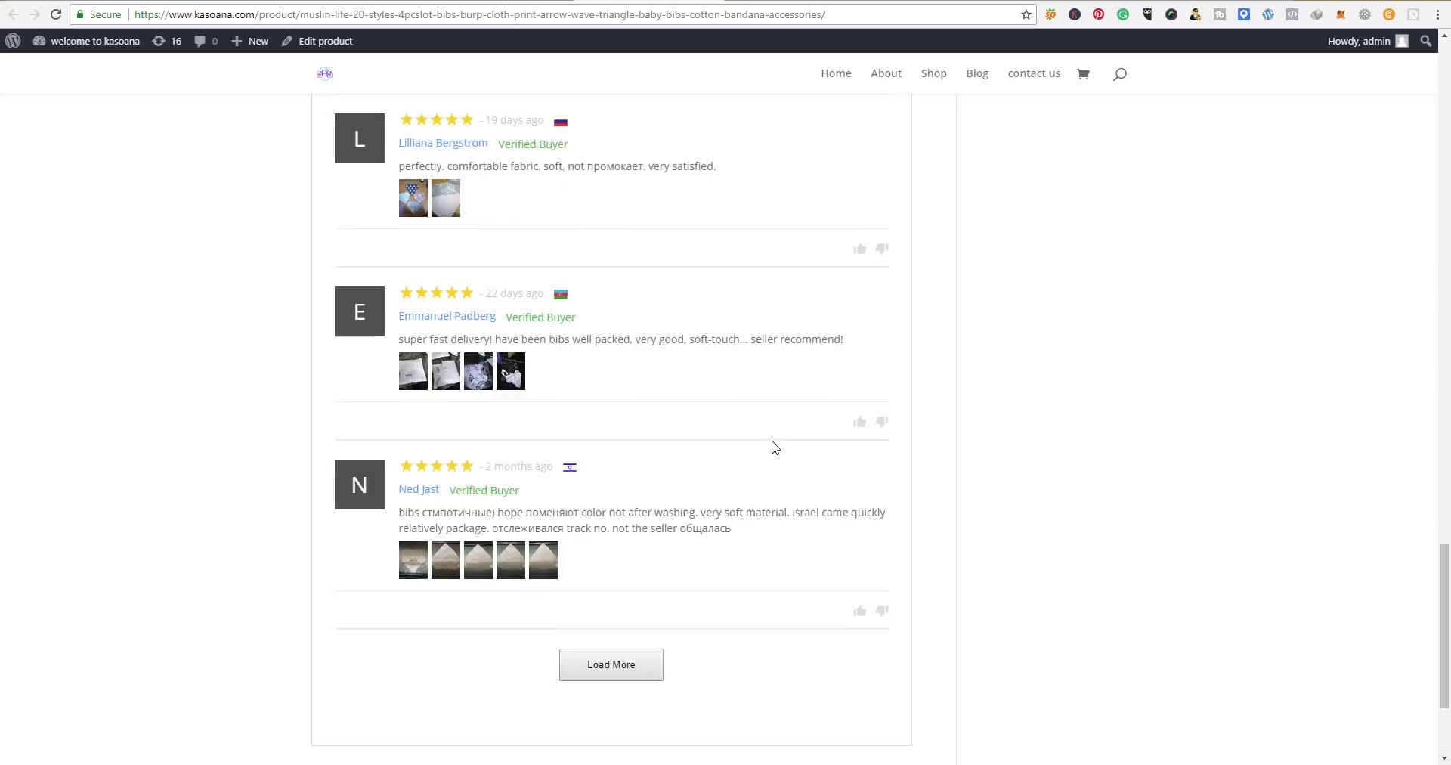
{"action": "scroll", "coordinate": [774, 447], "scroll_direction": "up", "scroll_amount": 17}
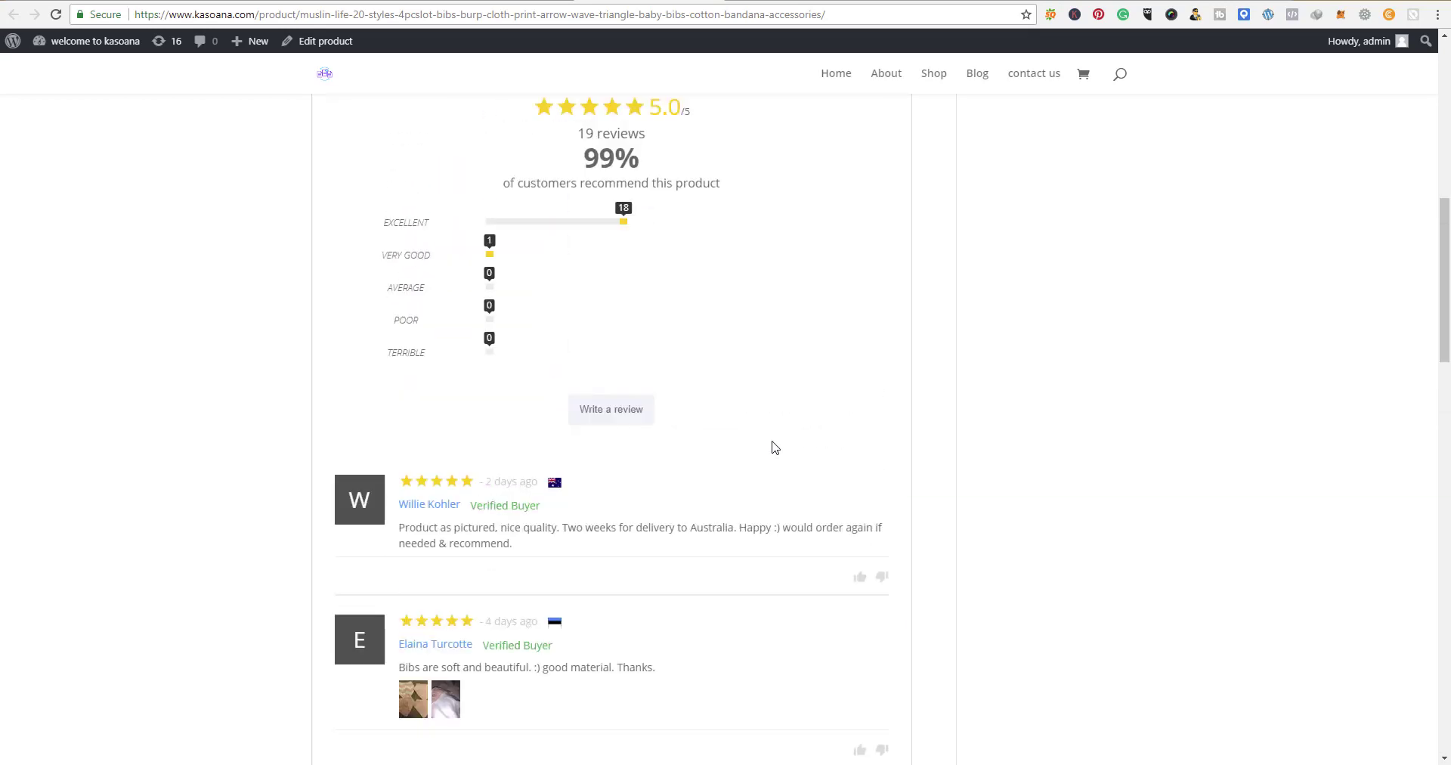
{"action": "scroll", "coordinate": [858, 363], "scroll_direction": "down", "scroll_amount": 7}
{"action": "scroll", "coordinate": [855, 362], "scroll_direction": "up", "scroll_amount": 7}
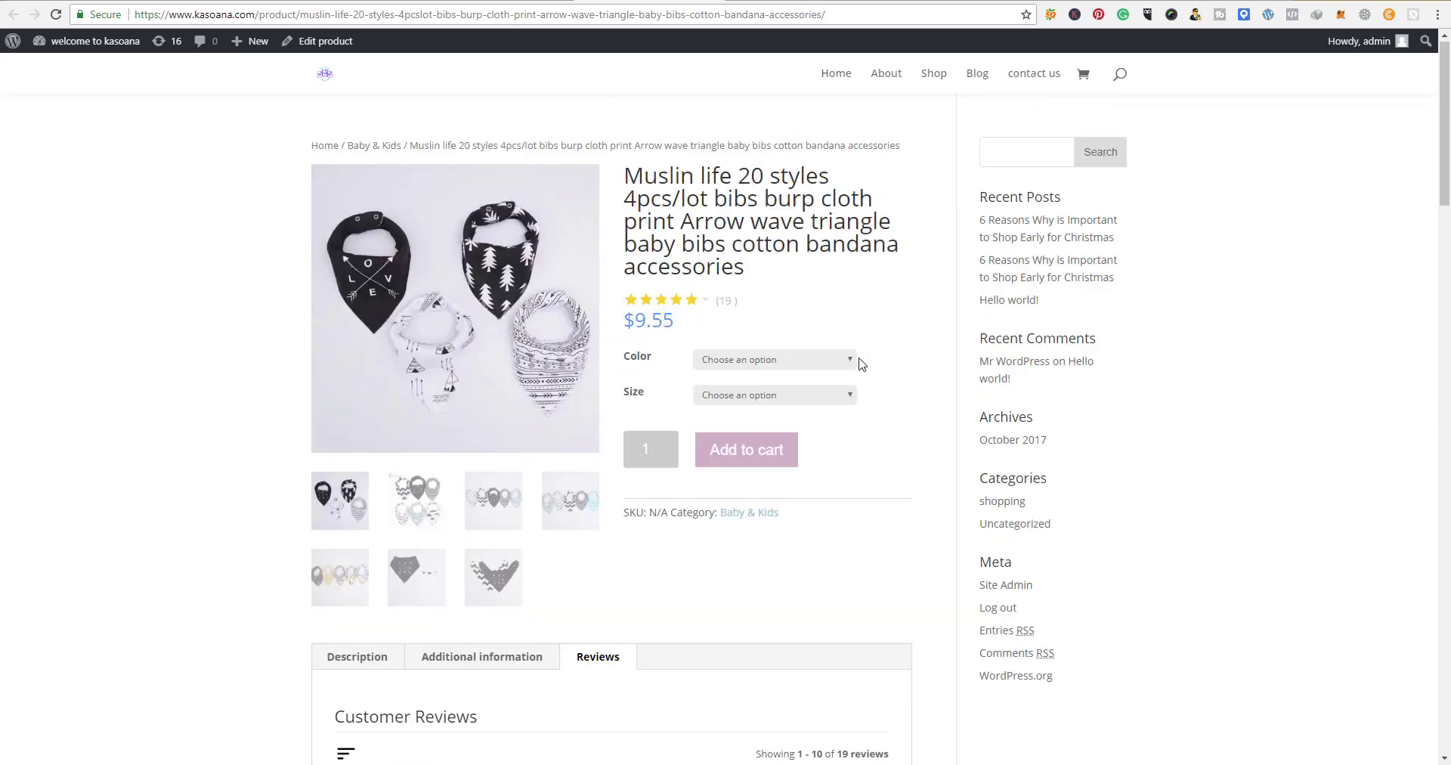
{"action": "scroll", "coordinate": [869, 388], "scroll_direction": "up", "scroll_amount": 1}
{"action": "scroll", "coordinate": [876, 406], "scroll_direction": "down", "scroll_amount": 15}
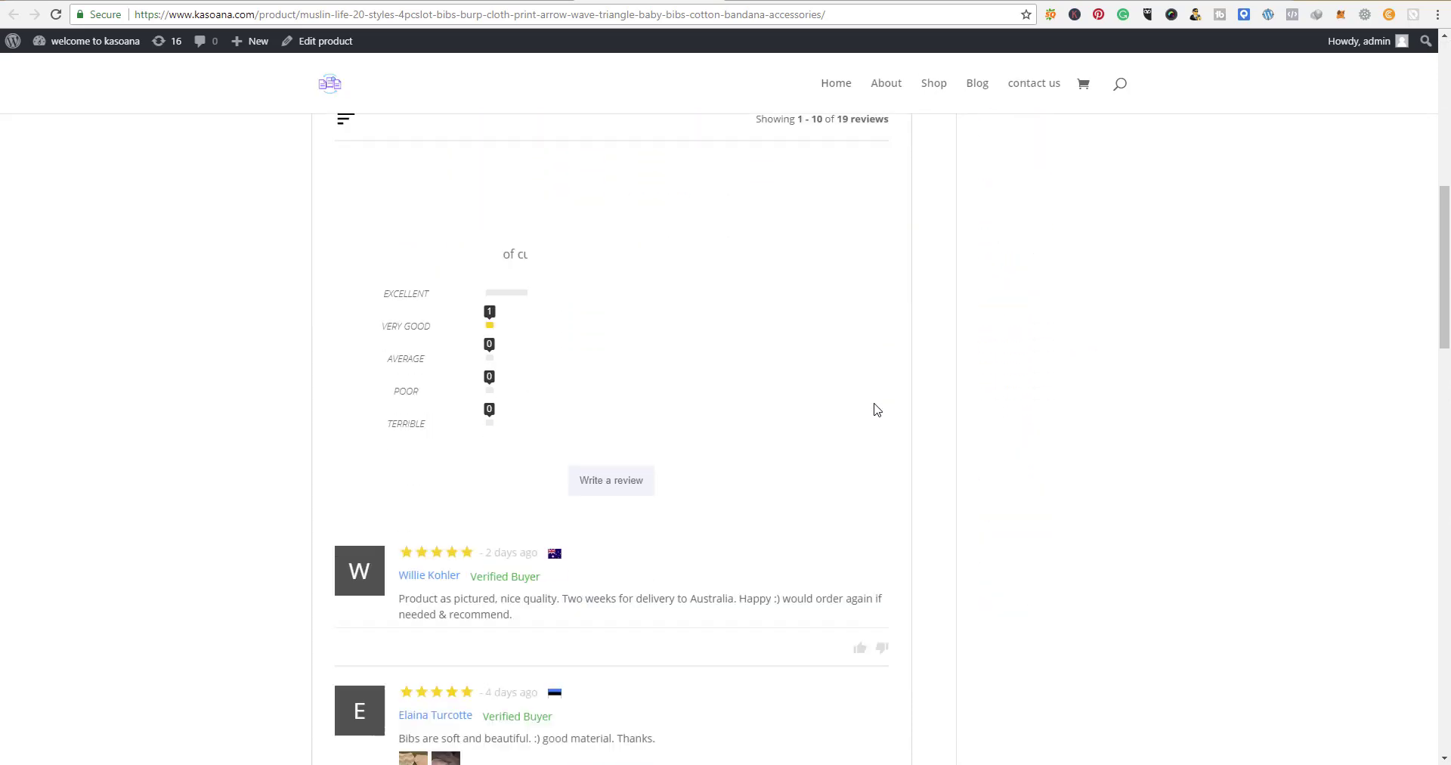
{"action": "scroll", "coordinate": [876, 408], "scroll_direction": "down", "scroll_amount": 14}
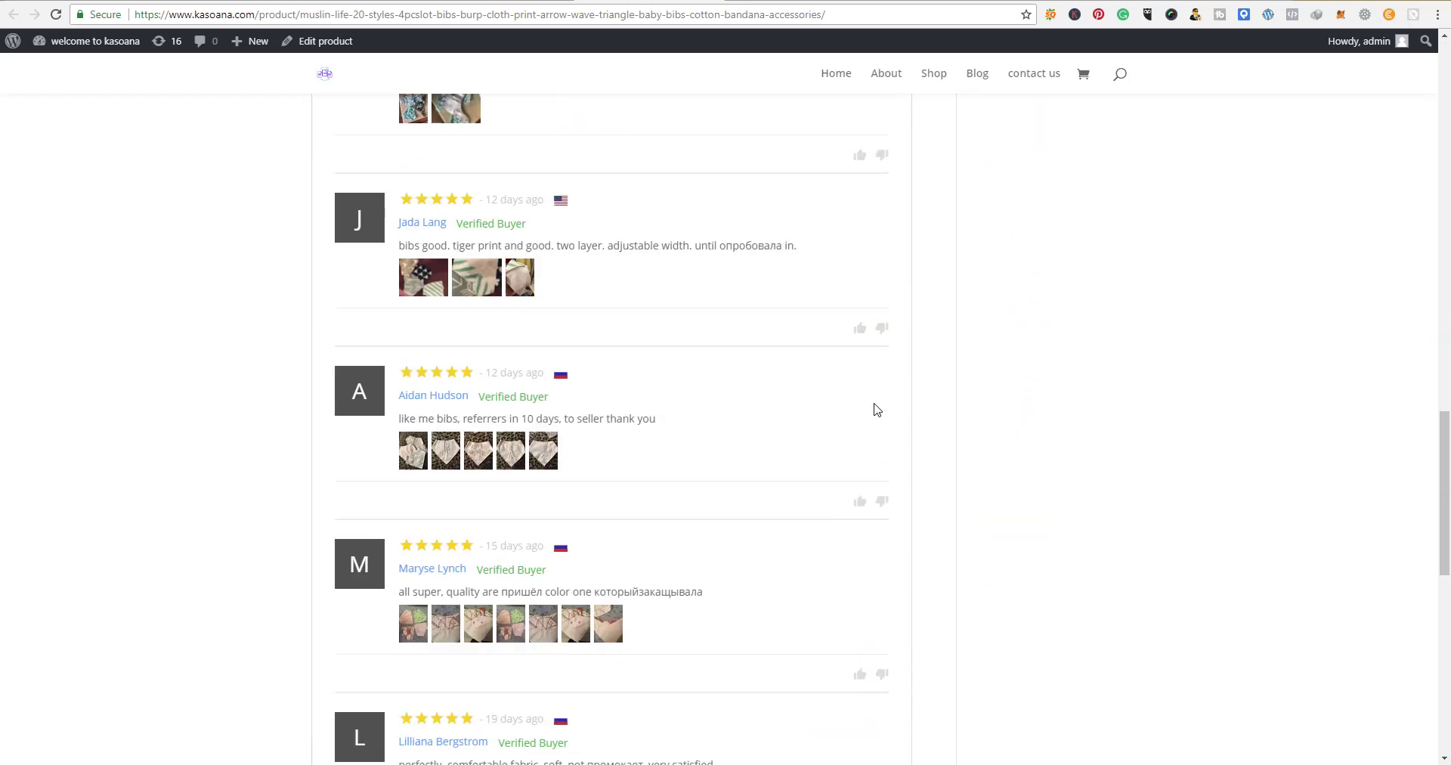
{"action": "scroll", "coordinate": [834, 370], "scroll_direction": "up", "scroll_amount": 20}
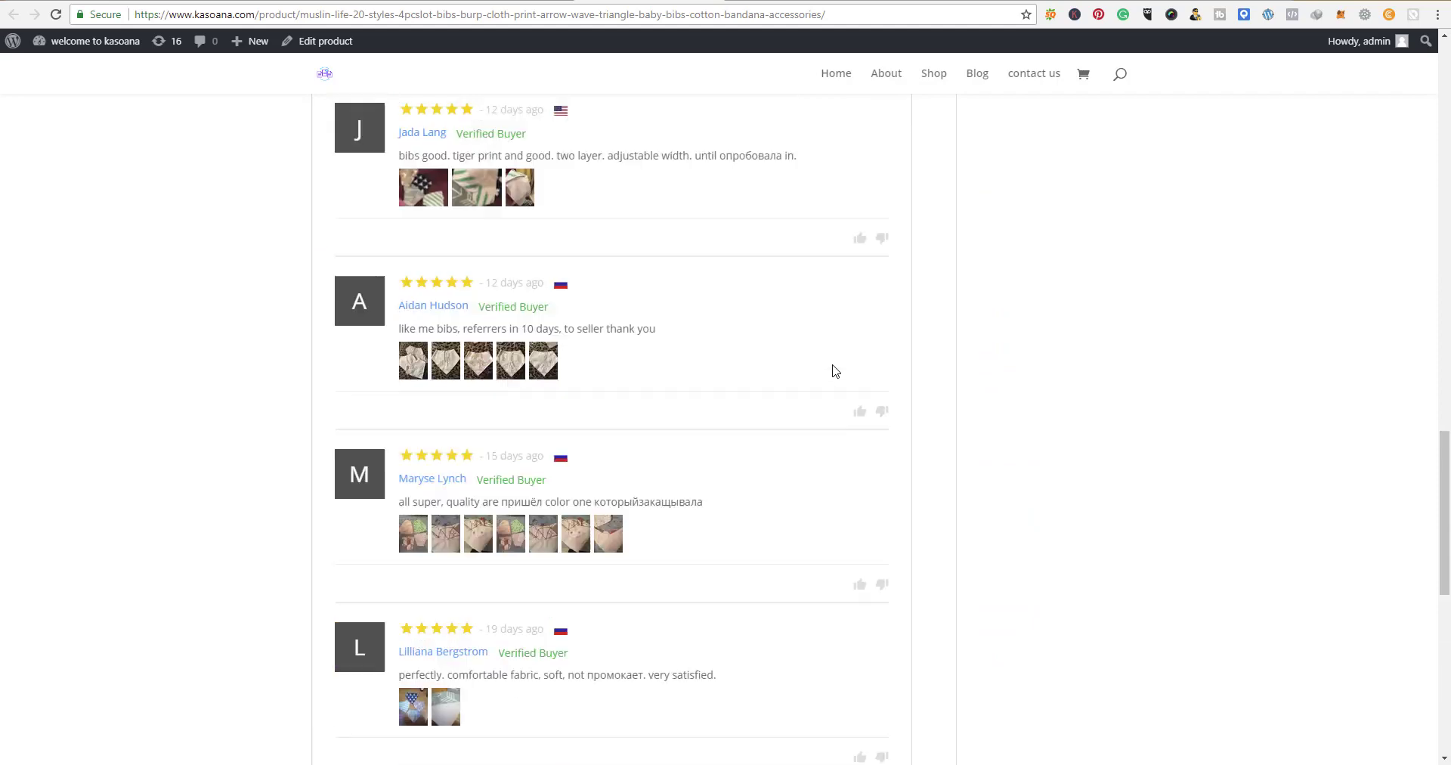
{"action": "scroll", "coordinate": [835, 370], "scroll_direction": "up", "scroll_amount": 10}
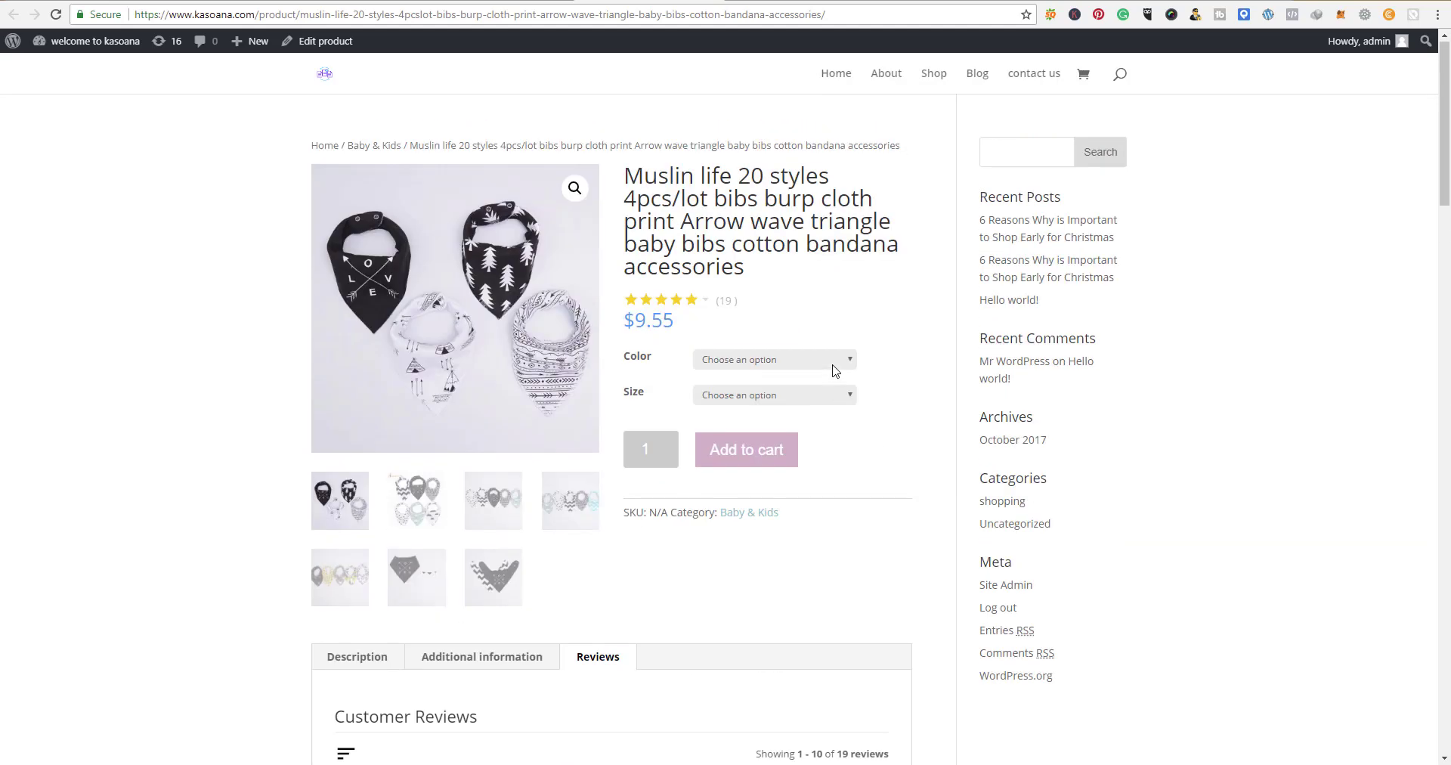